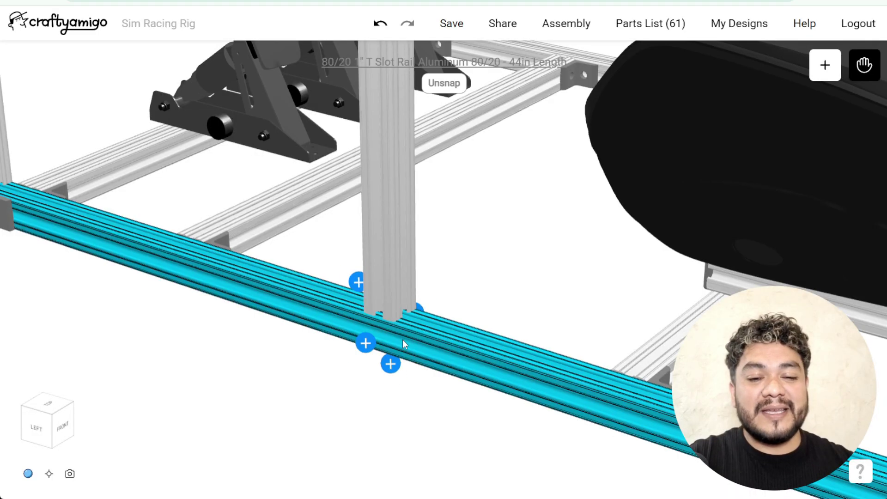
# Attach a 1" Tee Joint from the 80/20 Joints group to the selected floor rail.
pyautogui.click(825, 66)
pyautogui.click(646, 365)
pyautogui.click(648, 330)
pyautogui.click(678, 227)
# Deselect the new joint and orbit around the rig to inspect both sides.
pyautogui.click(485, 311)
pyautogui.scroll(-10, 487, 296)
pyautogui.moveTo(492, 265); pyautogui.dragTo(462, 359, button='right')
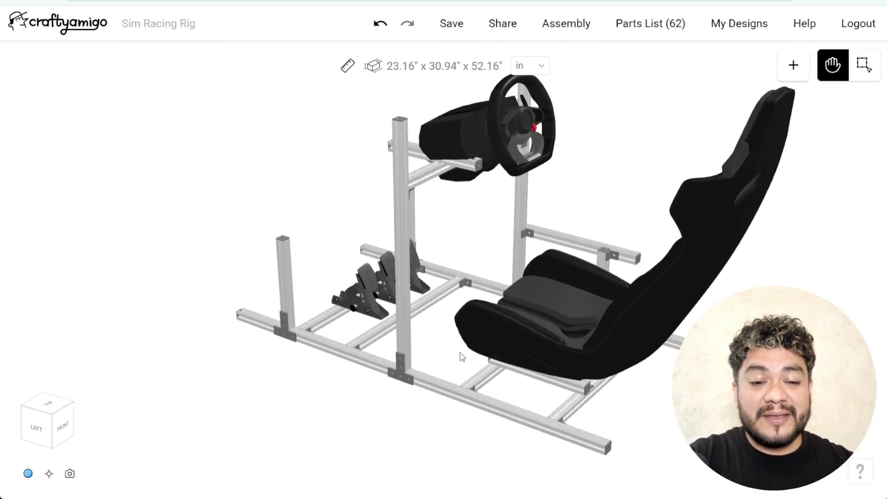
pyautogui.moveTo(277, 344); pyautogui.dragTo(524, 329)
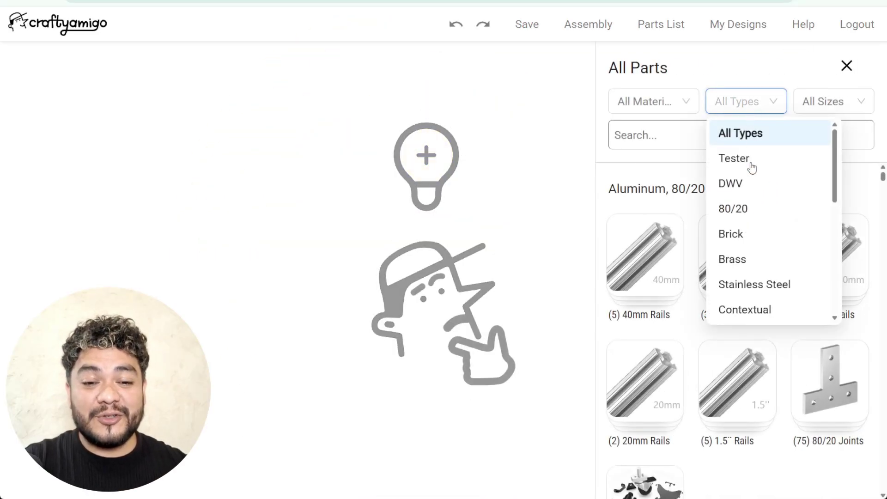
# Filter the catalogue to 80/20 parts and review the size options without picking one.
pyautogui.click(754, 222)
pyautogui.click(835, 109)
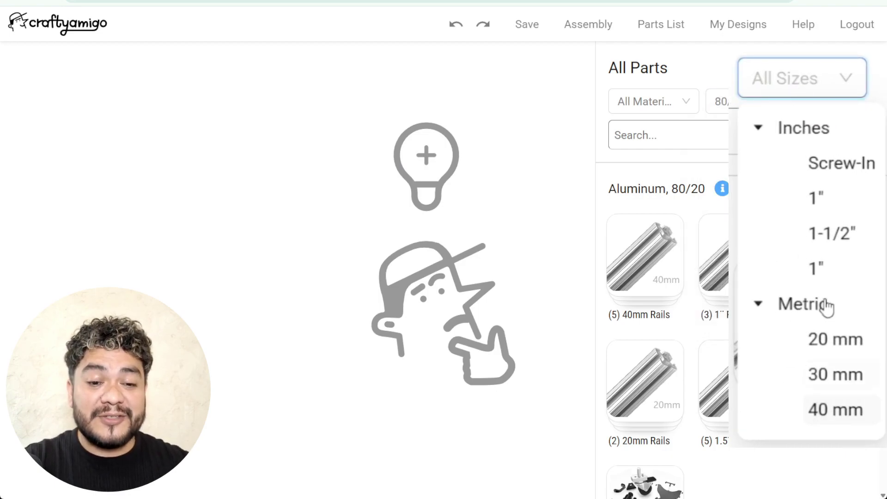
pyautogui.click(862, 107)
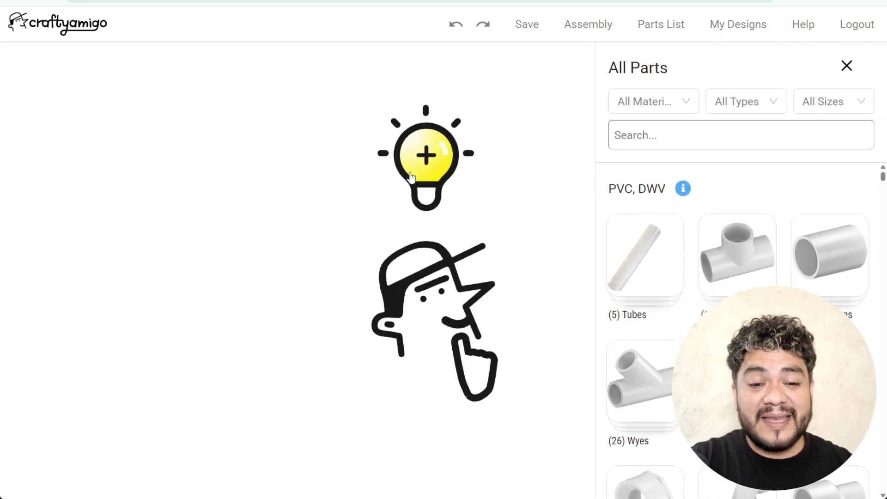
# Filter the catalogue to Aluminum and 80/20 parts, then search for 8020 and T-SLOT.
pyautogui.click(659, 114)
pyautogui.scroll(-3, 673, 236)
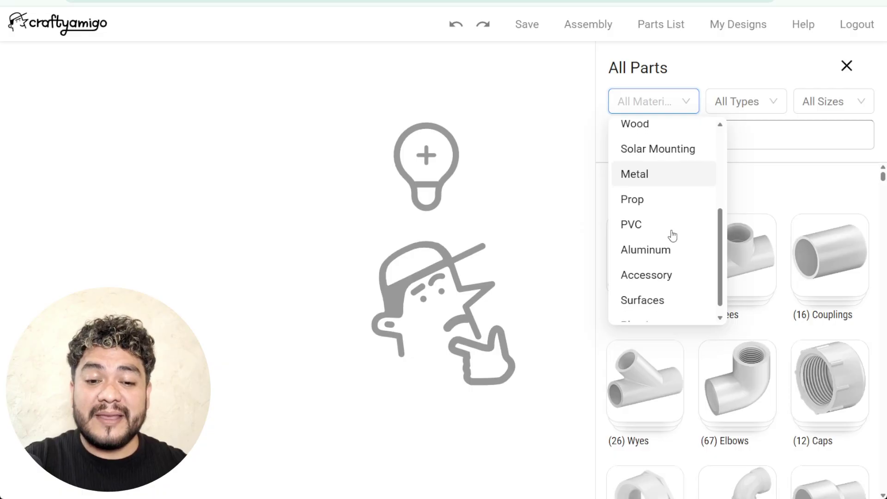
pyautogui.click(653, 235)
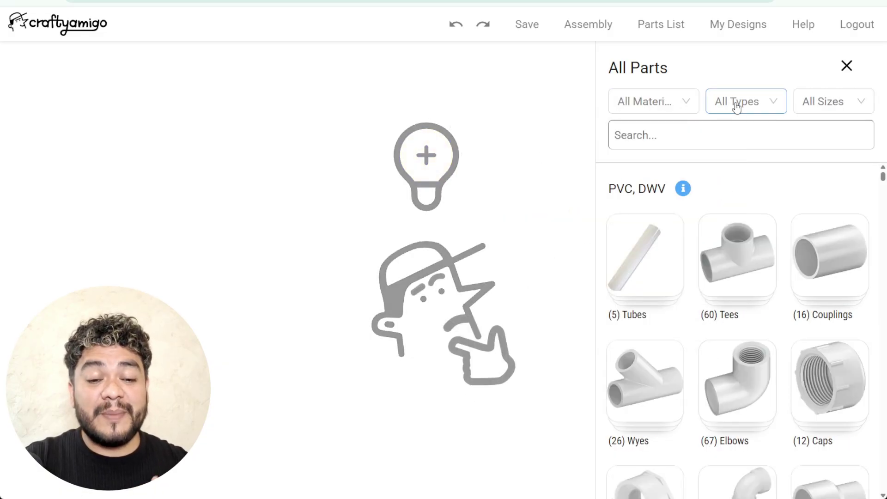
pyautogui.click(737, 106)
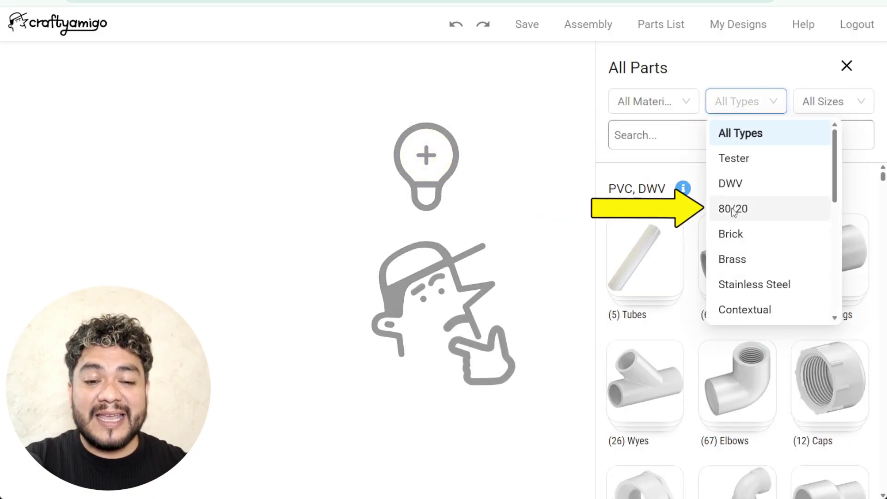
pyautogui.click(733, 209)
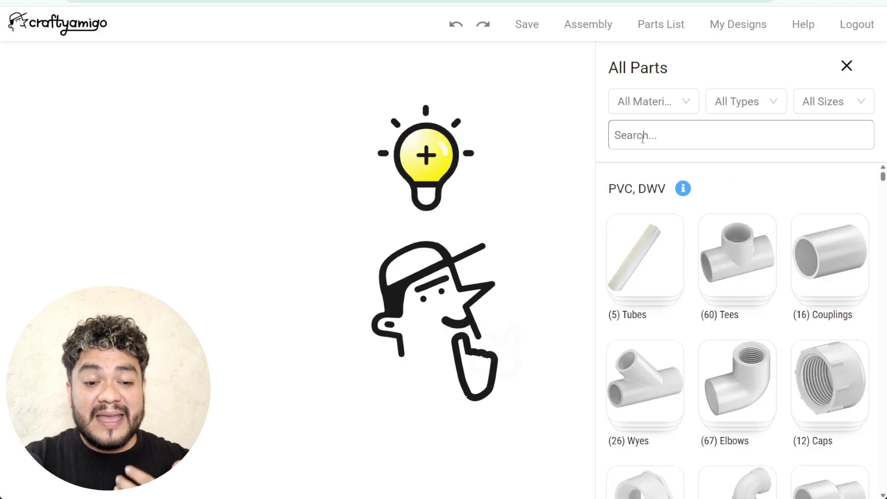
pyautogui.click(652, 135)
pyautogui.write('8020')
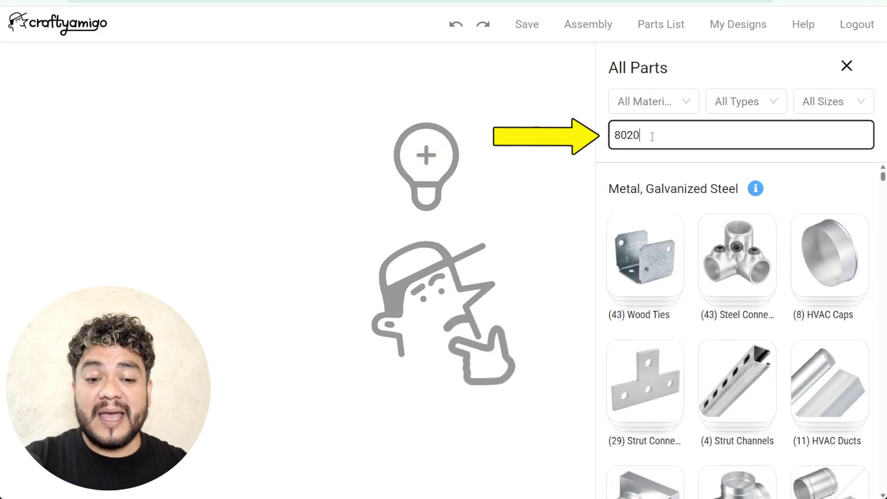
pyautogui.write('T-SL')
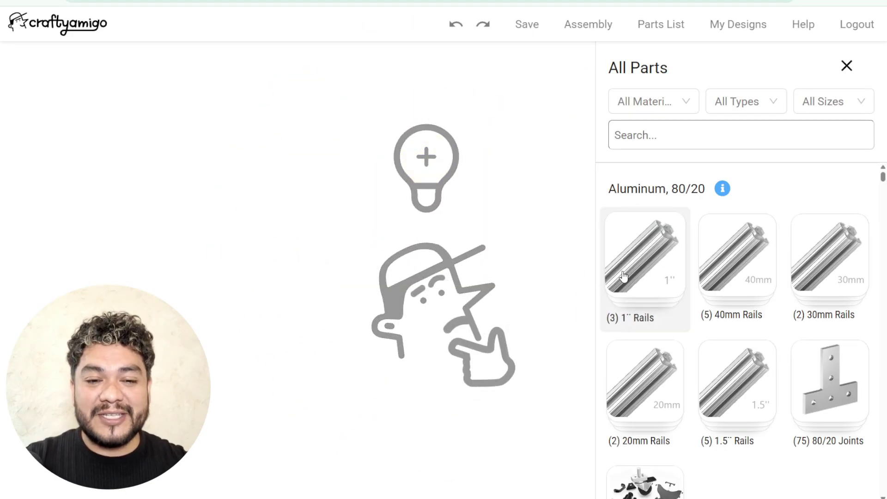
# Place the first 1" 80/20 T-slot rail on the canvas, then open the 40mm Rails group.
pyautogui.click(624, 276)
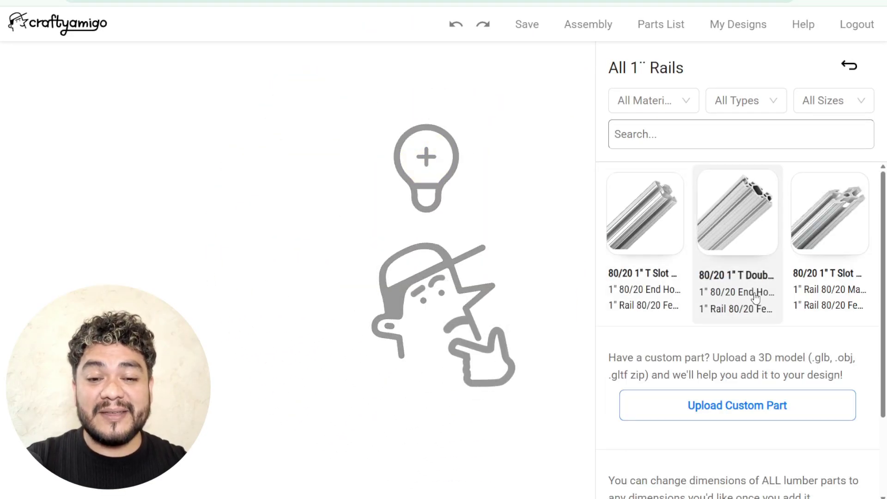
pyautogui.click(671, 220)
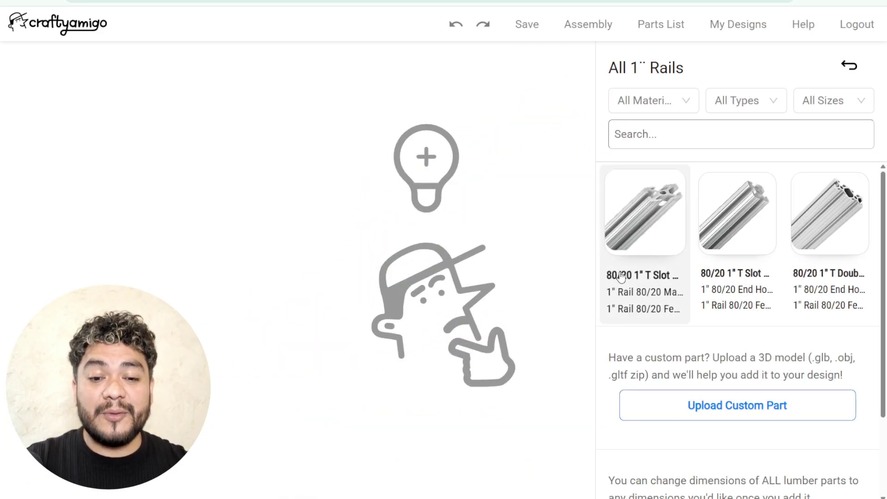
pyautogui.click(636, 256)
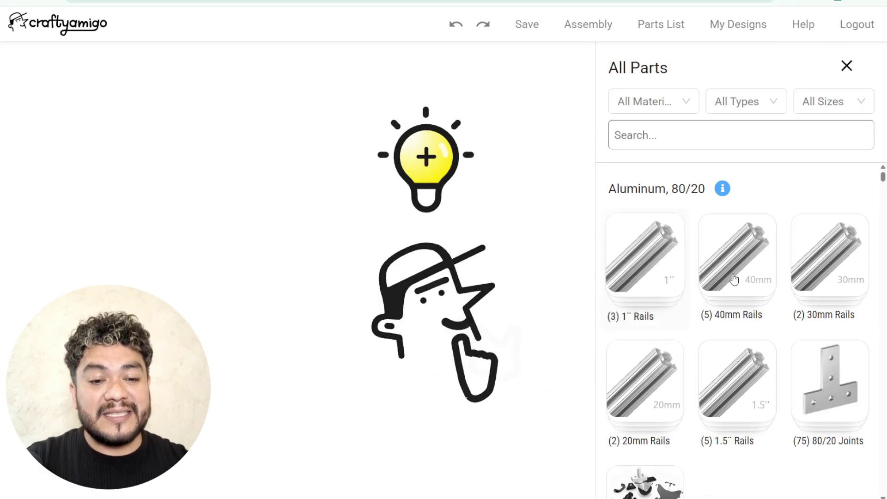
pyautogui.click(735, 279)
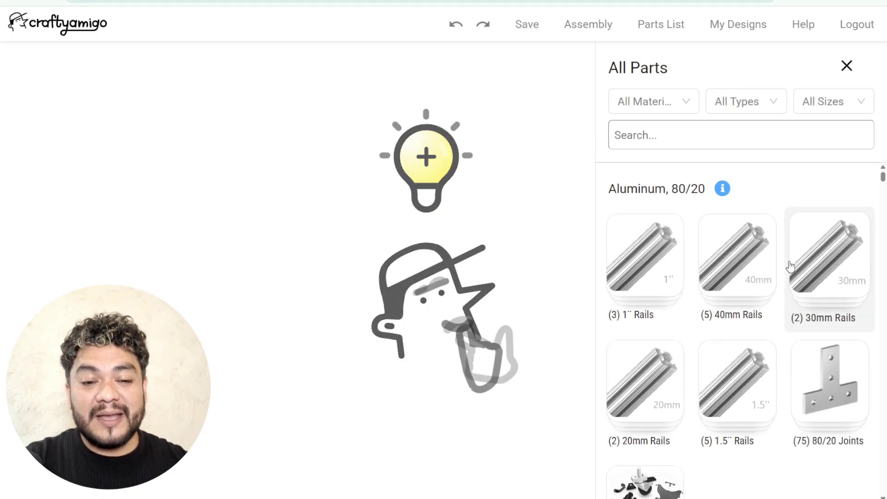
# Browse the 80/20 Joints, return to the catalogue, and add the 1.5" Heavy Duty accessory.
pyautogui.scroll(-2, 791, 266)
pyautogui.click(827, 275)
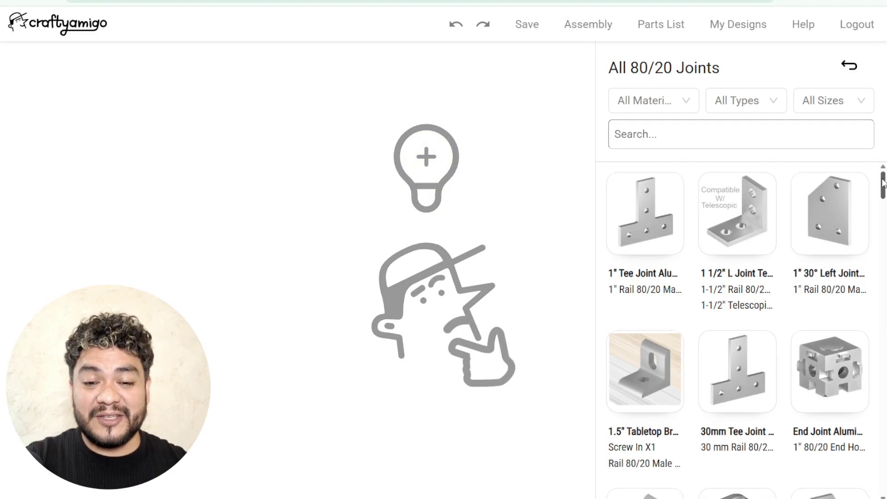
pyautogui.moveTo(883, 182); pyautogui.dragTo(883, 336)
pyautogui.click(850, 66)
pyautogui.scroll(-4, 761, 321)
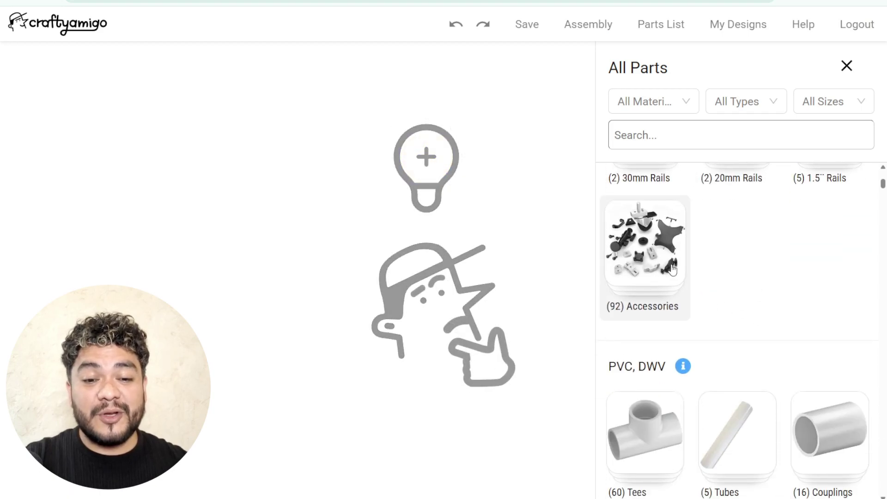
pyautogui.moveTo(882, 182); pyautogui.dragTo(883, 257)
pyautogui.click(635, 281)
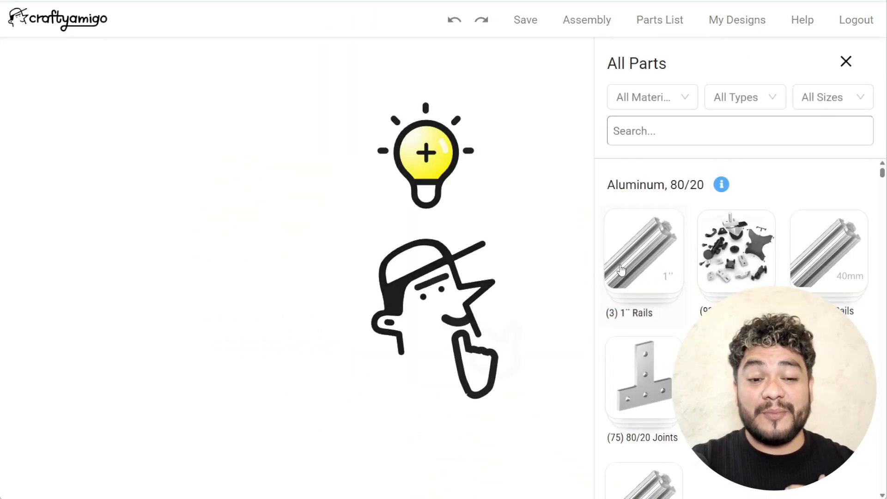
# Add a 1" T-slot rail and lengthen it from 5 in to 8.752 in, keeping inches.
pyautogui.click(621, 270)
pyautogui.click(631, 230)
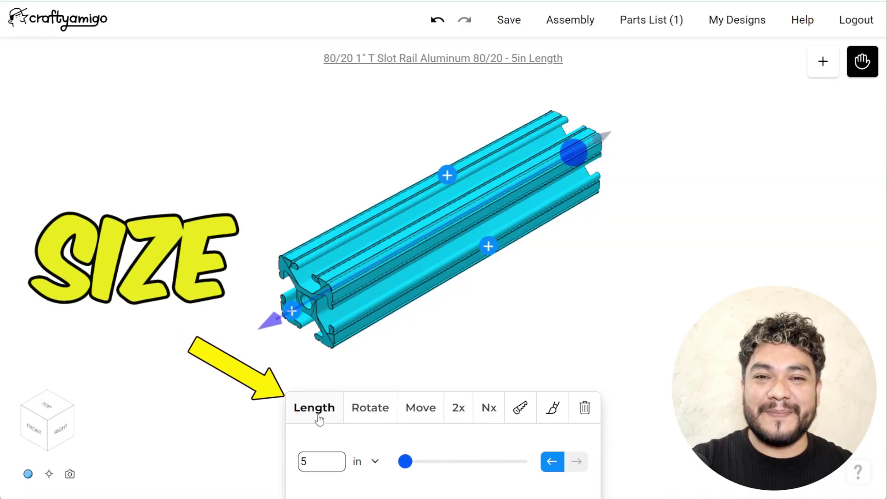
pyautogui.click(375, 464)
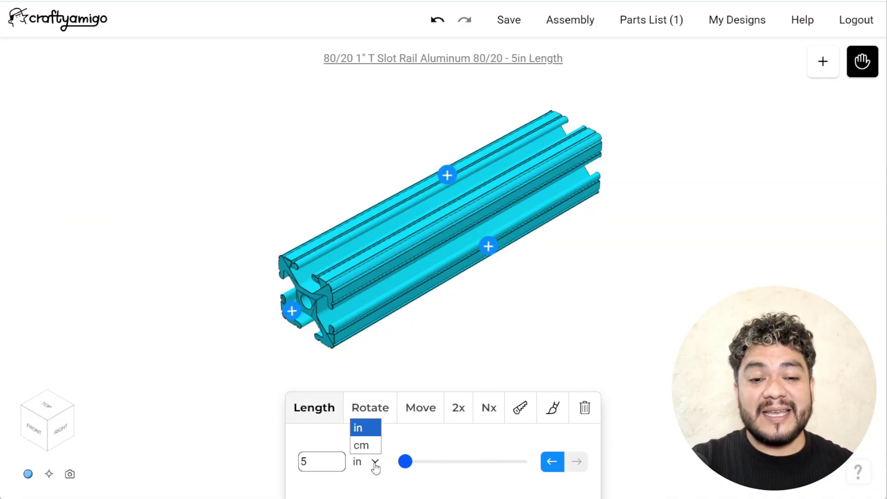
pyautogui.click(367, 428)
pyautogui.moveTo(409, 462); pyautogui.dragTo(413, 464)
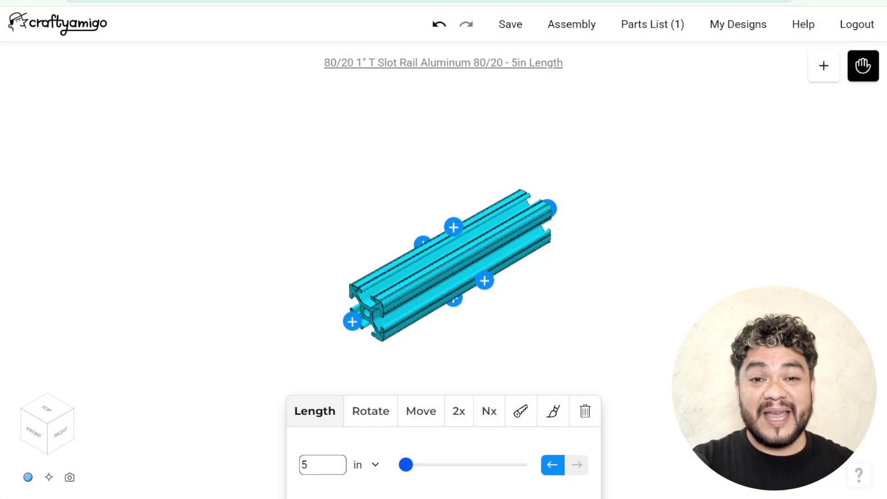
# Rotate the rail to 60°, reset it to 0°, then duplicate it into three copies.
pyautogui.click(379, 414)
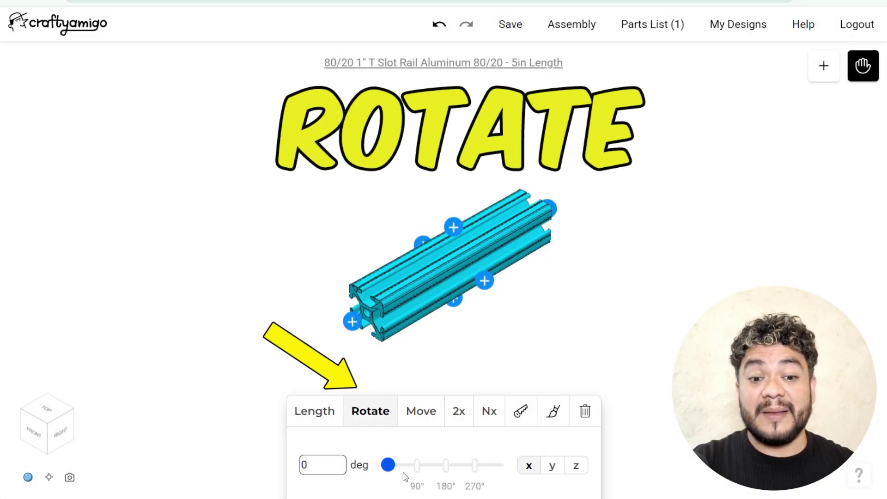
pyautogui.moveTo(402, 474); pyautogui.dragTo(372, 471)
pyautogui.click(559, 466)
pyautogui.click(551, 475)
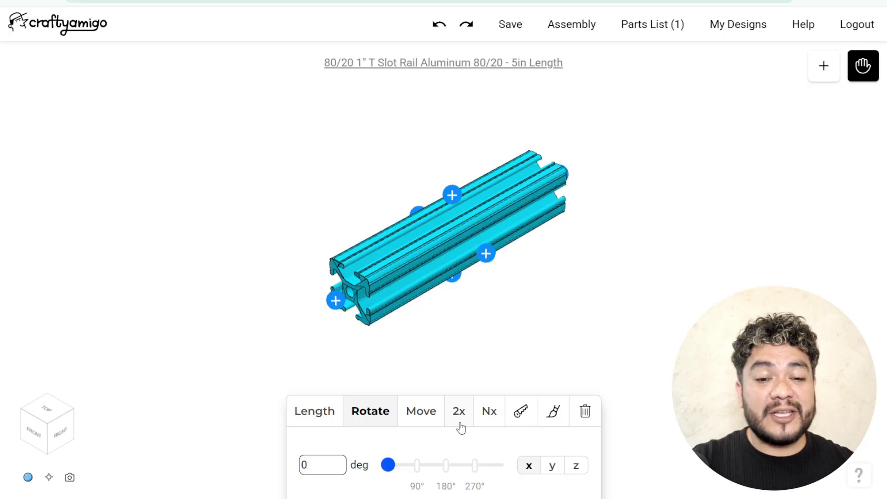
pyautogui.click(461, 428)
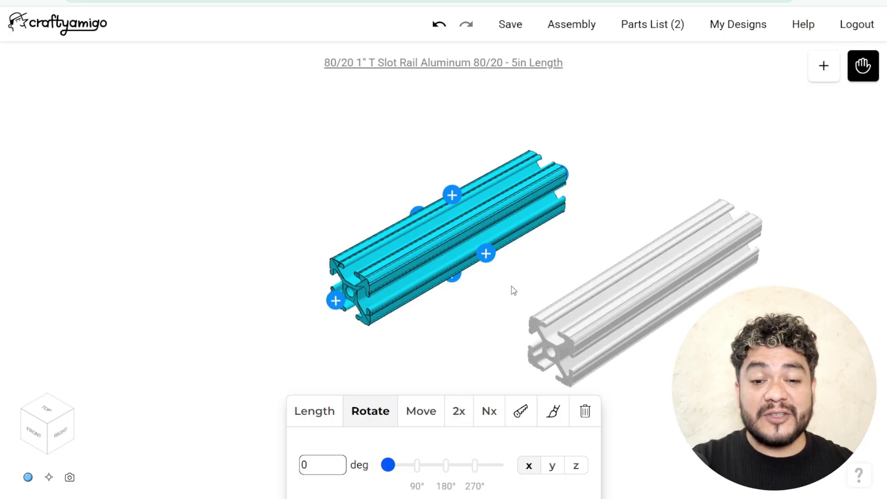
pyautogui.click(464, 424)
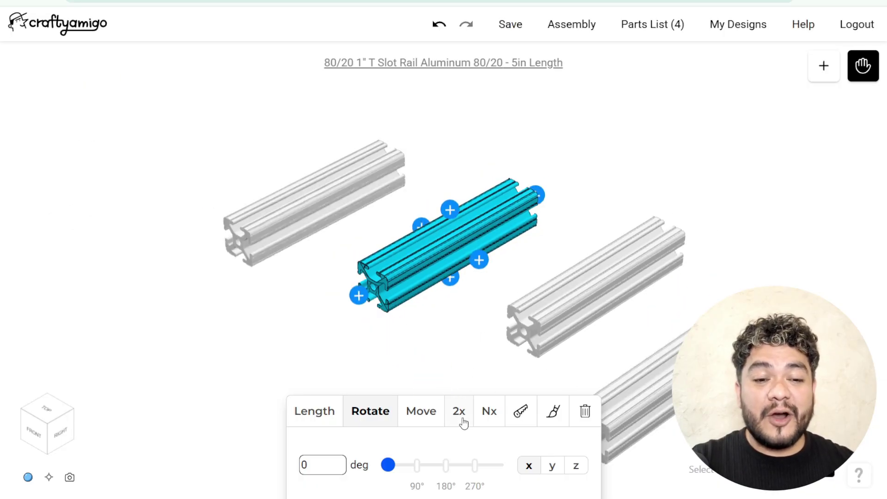
# Set the copy spacing to .5 and lay out rows of rail copies.
pyautogui.click(312, 467)
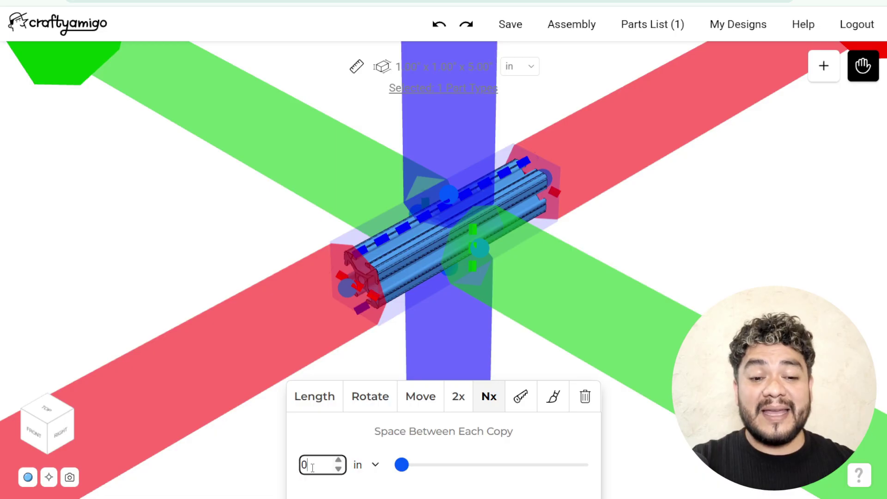
pyautogui.write('.5')
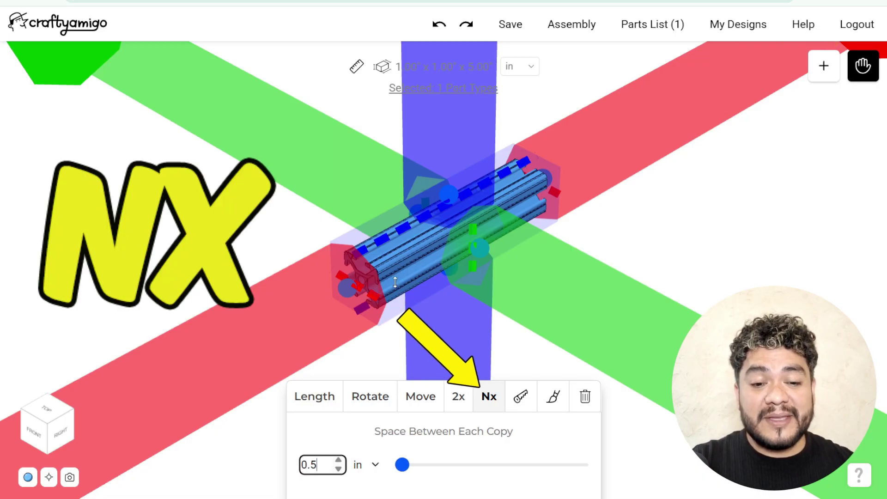
pyautogui.scroll(-4, 396, 283)
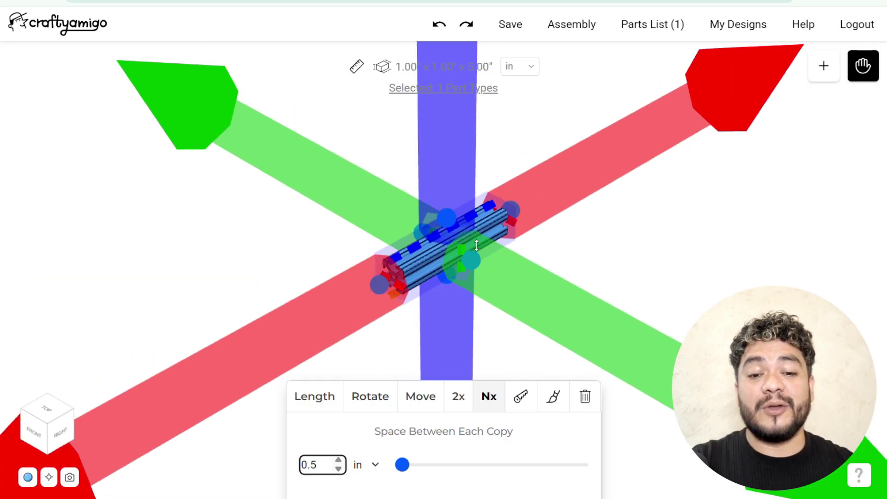
pyautogui.moveTo(477, 249); pyautogui.dragTo(496, 274)
pyautogui.moveTo(600, 342); pyautogui.dragTo(601, 342)
pyautogui.moveTo(353, 273)
pyautogui.mouseDown()
pyautogui.moveTo(456, 264)
pyautogui.moveTo(465, 250)
pyautogui.mouseUp()
pyautogui.moveTo(404, 323); pyautogui.dragTo(405, 323)
pyautogui.moveTo(569, 240); pyautogui.dragTo(558, 106)
# Select the T-slot rail and paste a copy of it with Ctrl+V.
pyautogui.moveTo(809, 342)
pyautogui.mouseDown()
pyautogui.moveTo(658, 315)
pyautogui.moveTo(669, 317)
pyautogui.mouseUp()
pyautogui.scroll(3, 642, 200)
pyautogui.moveTo(649, 183); pyautogui.dragTo(622, 216, button='right')
pyautogui.moveTo(571, 235)
pyautogui.mouseDown()
pyautogui.moveTo(598, 233)
pyautogui.moveTo(545, 232)
pyautogui.moveTo(586, 234)
pyautogui.mouseUp()
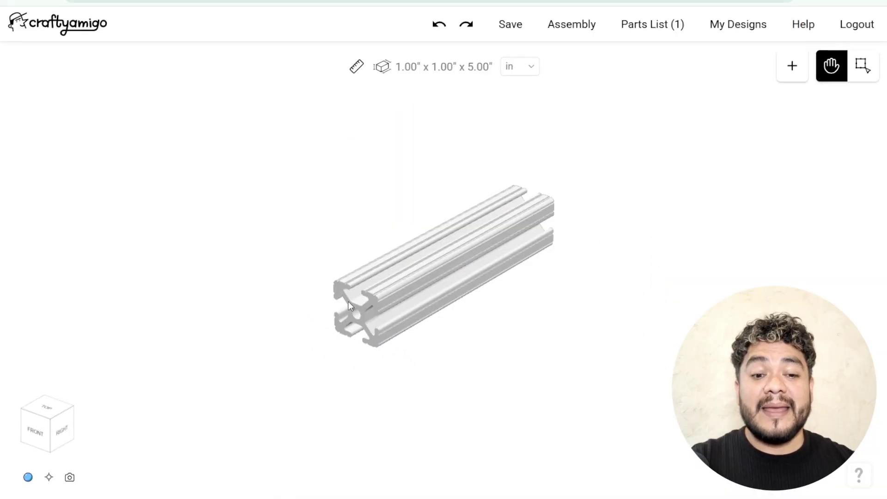
pyautogui.click(350, 303)
pyautogui.scroll(-5, 440, 339)
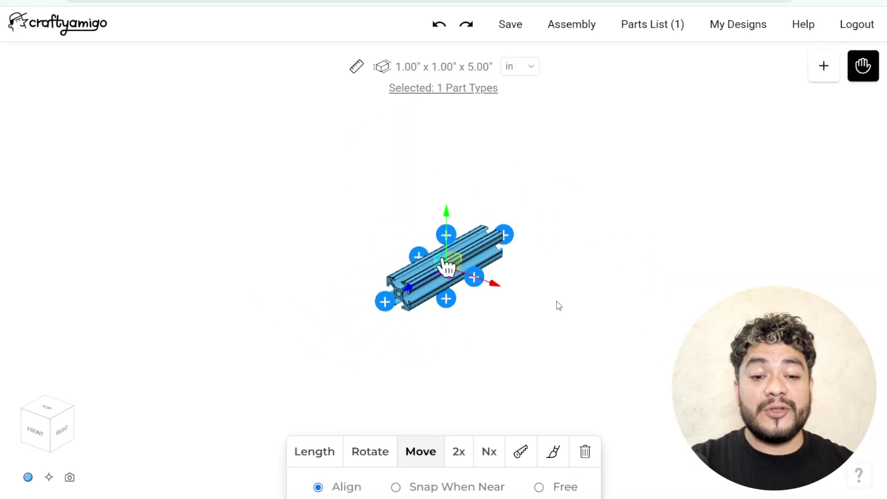
pyautogui.moveTo(557, 300); pyautogui.dragTo(442, 334, button='right')
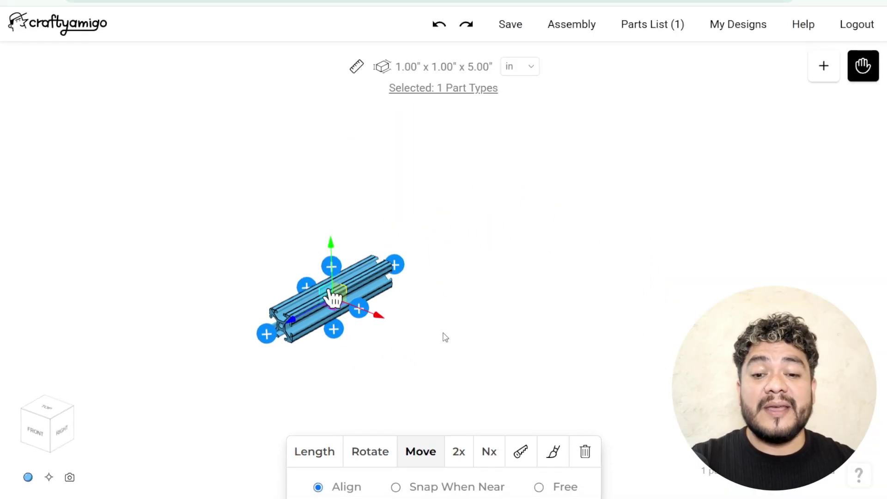
pyautogui.hotkey('ctrl', 'v')
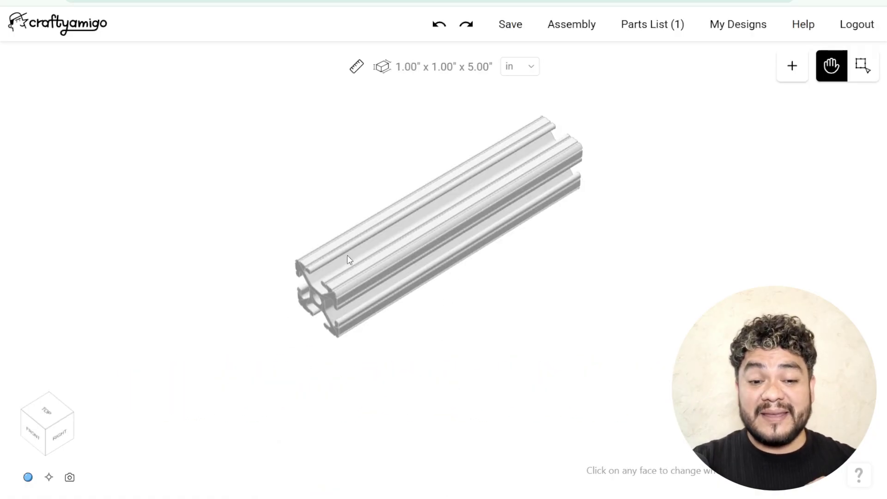
# Cut a hole through the selected 5-inch T-slot rail.
pyautogui.click(349, 259)
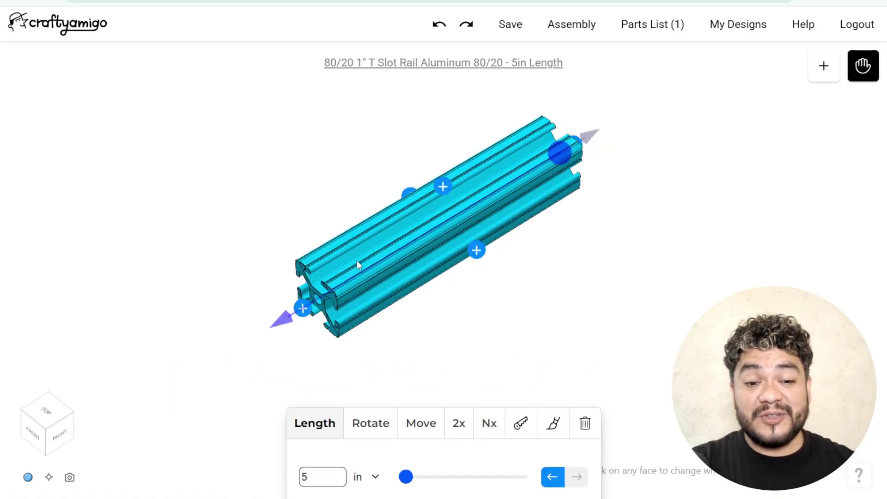
pyautogui.click(521, 415)
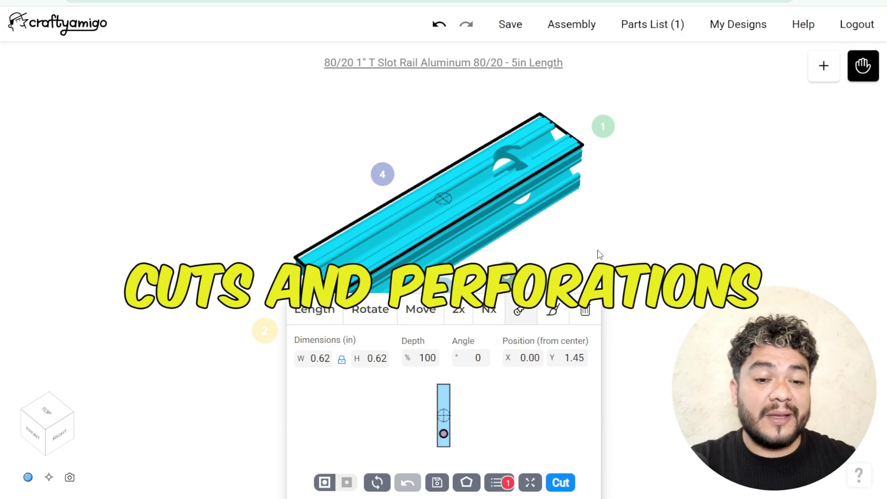
pyautogui.click(561, 482)
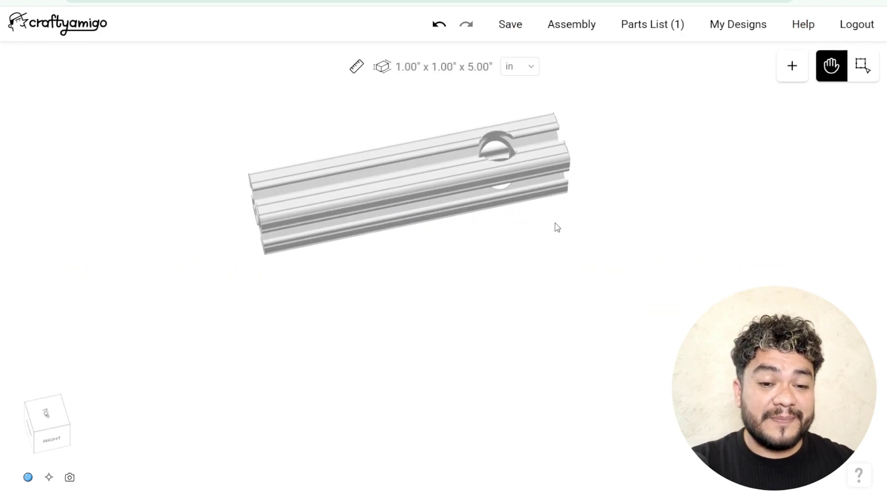
pyautogui.moveTo(558, 250); pyautogui.dragTo(565, 333)
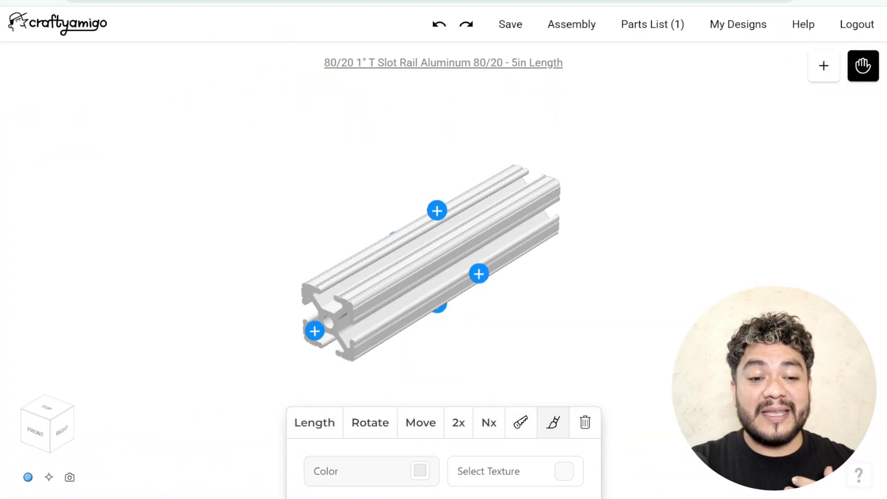
# Colour the rail yellow (hex B0B310) and deselect it.
pyautogui.click(405, 476)
pyautogui.moveTo(327, 405); pyautogui.dragTo(334, 404)
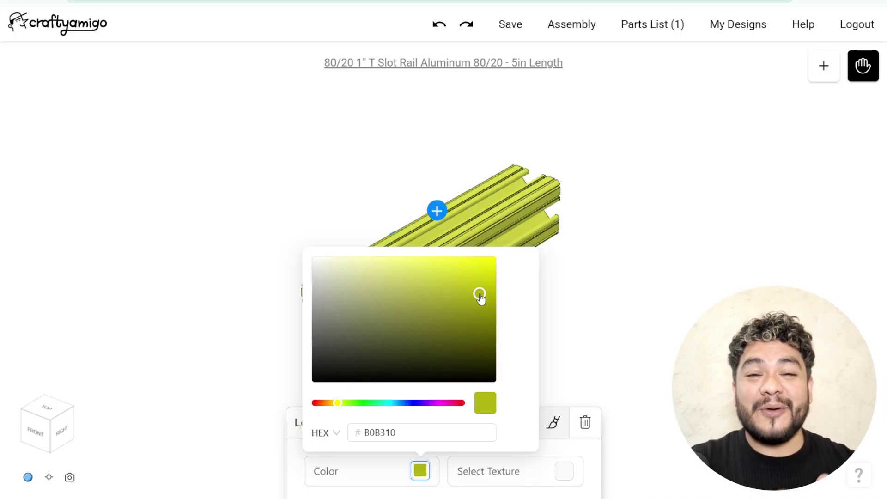
pyautogui.click(588, 350)
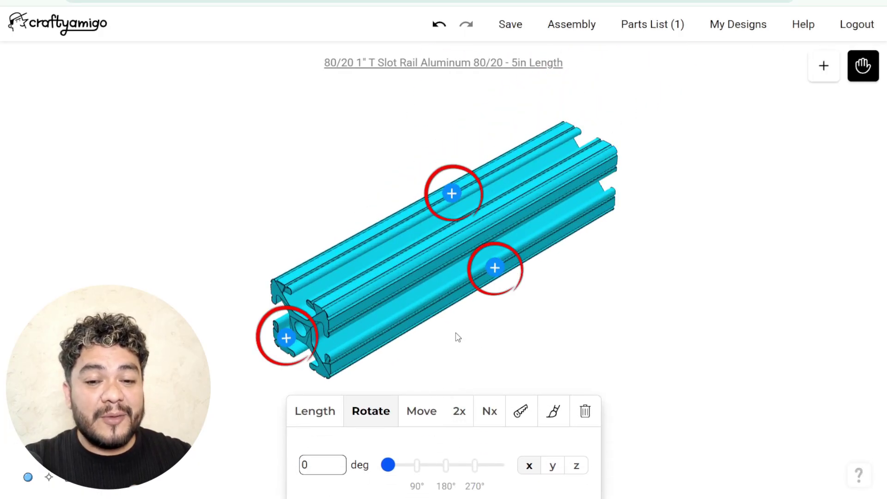
pyautogui.click(495, 268)
pyautogui.scroll(-2, 772, 414)
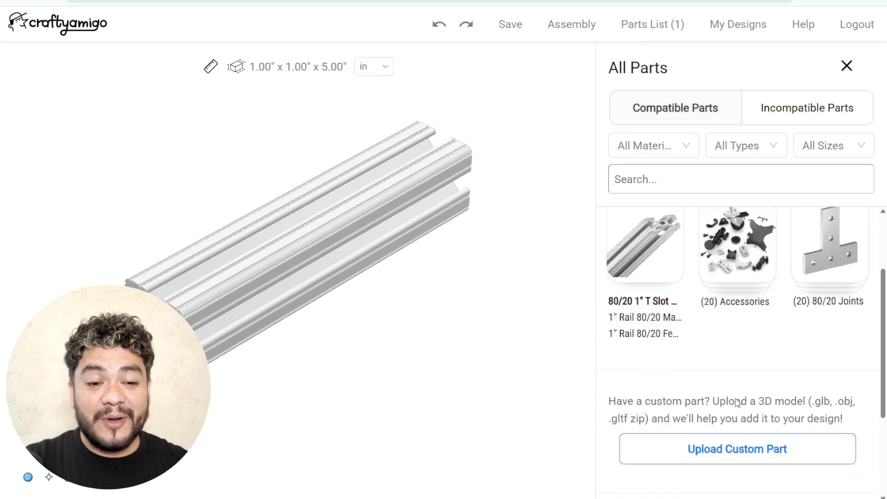
pyautogui.scroll(1, 666, 295)
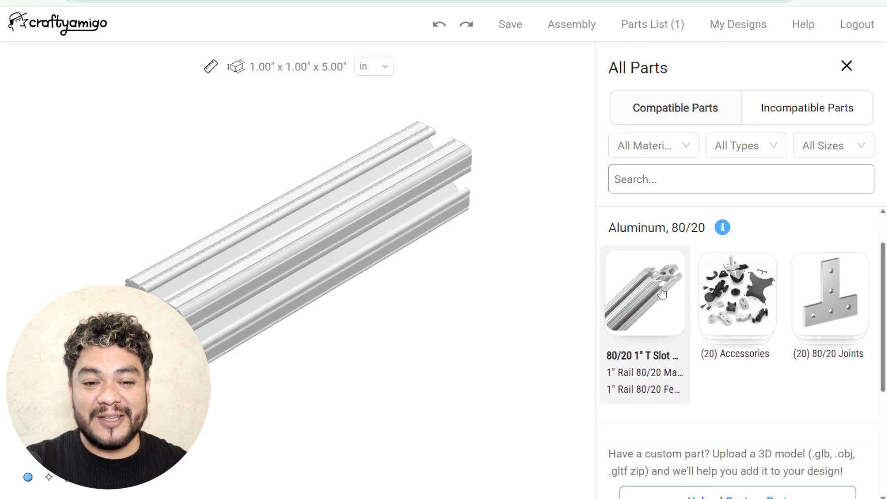
pyautogui.click(747, 302)
pyautogui.scroll(-3, 786, 359)
pyautogui.scroll(5, 786, 359)
pyautogui.click(850, 67)
pyautogui.click(839, 342)
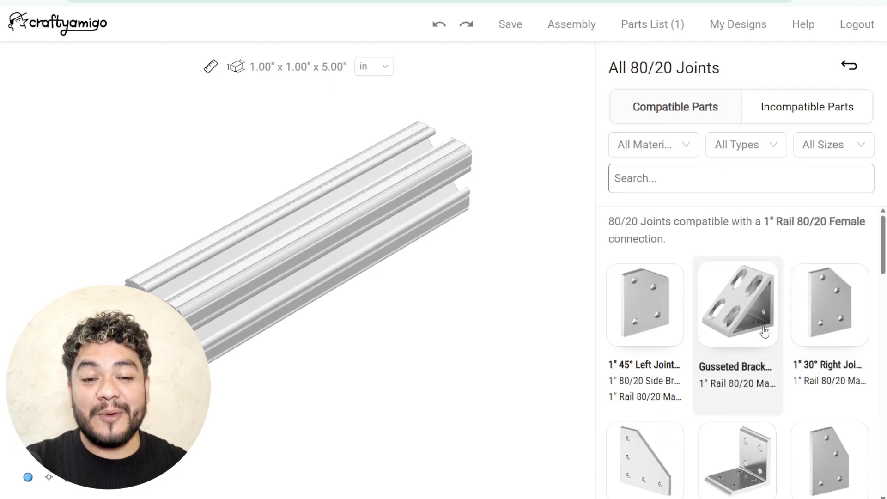
pyautogui.scroll(-5, 739, 361)
pyautogui.click(487, 271)
pyautogui.click(487, 270)
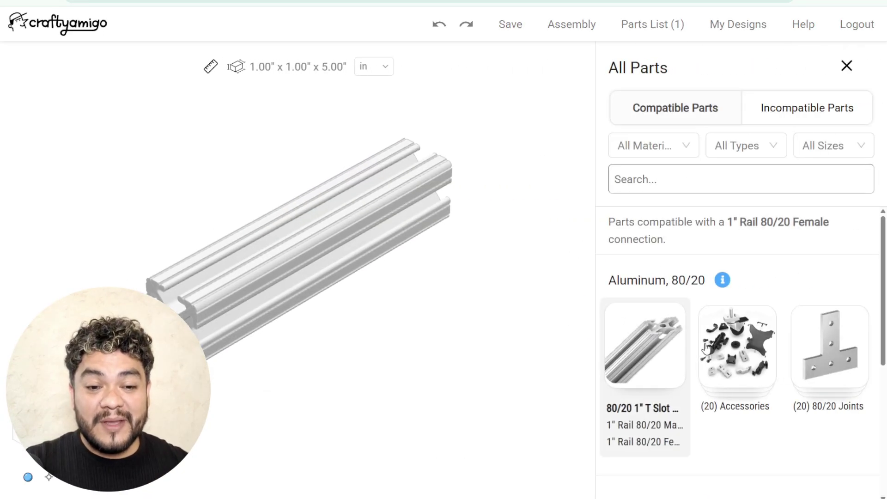
pyautogui.click(822, 344)
pyautogui.scroll(-3, 800, 346)
pyautogui.scroll(3, 800, 346)
pyautogui.click(849, 66)
pyautogui.click(168, 336)
pyautogui.click(160, 332)
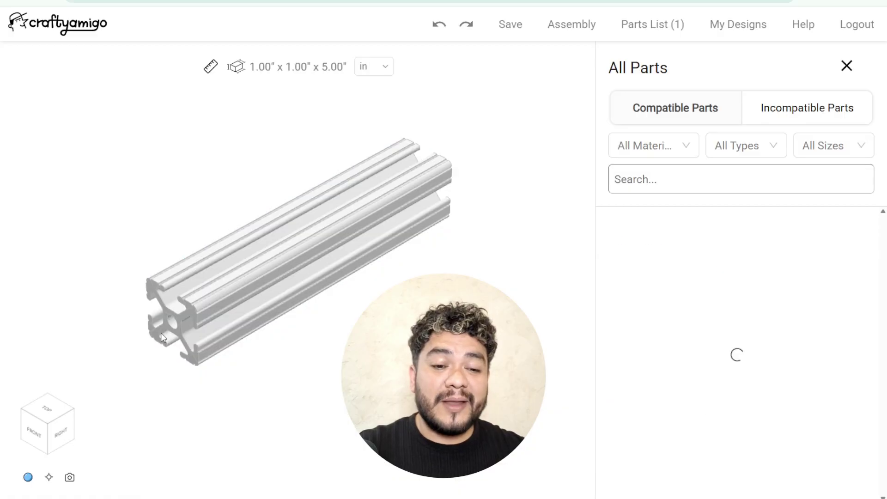
pyautogui.click(726, 365)
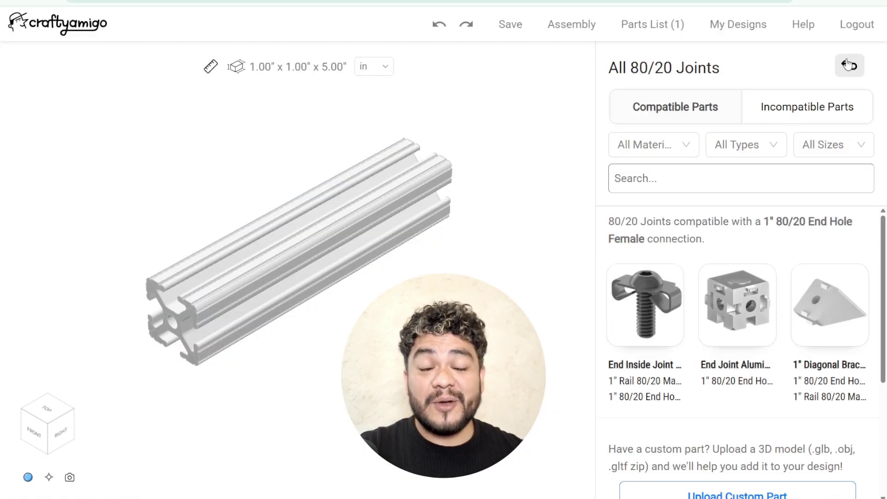
pyautogui.click(848, 65)
pyautogui.click(644, 356)
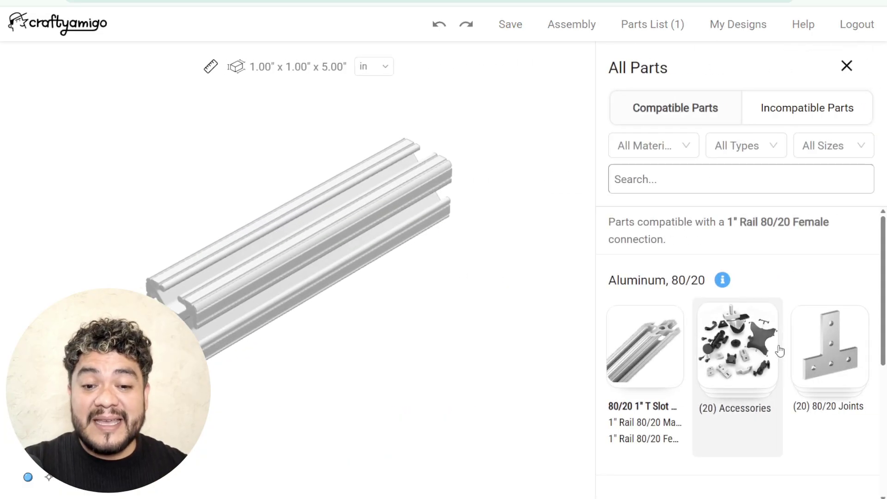
# Pick the 1" Tee Joint from 80/20 Joints, rotate its preview, and place it on the rail.
pyautogui.click(800, 351)
pyautogui.scroll(-3, 764, 364)
pyautogui.scroll(-6, 761, 363)
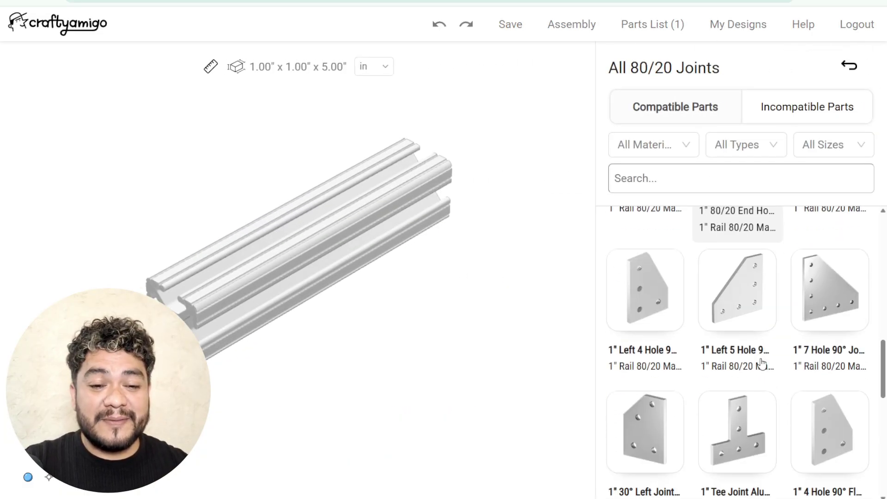
pyautogui.click(754, 351)
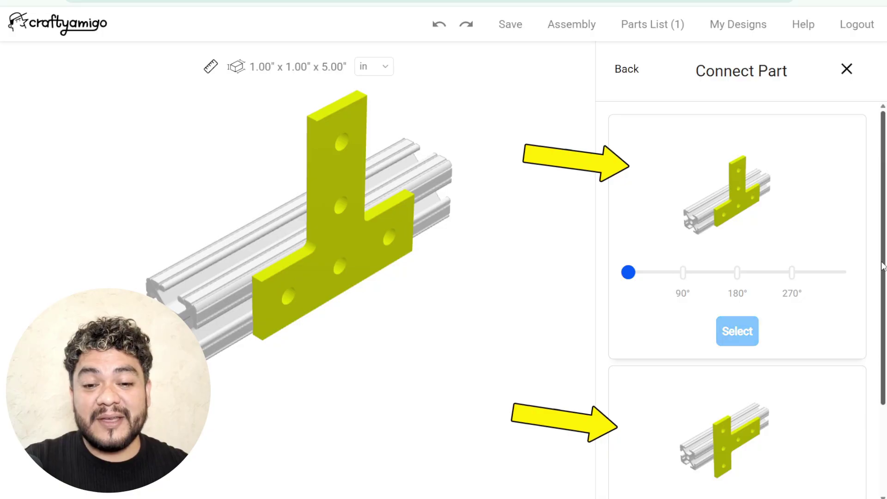
pyautogui.scroll(-1, 809, 340)
pyautogui.scroll(1, 628, 254)
pyautogui.moveTo(629, 253); pyautogui.dragTo(846, 253)
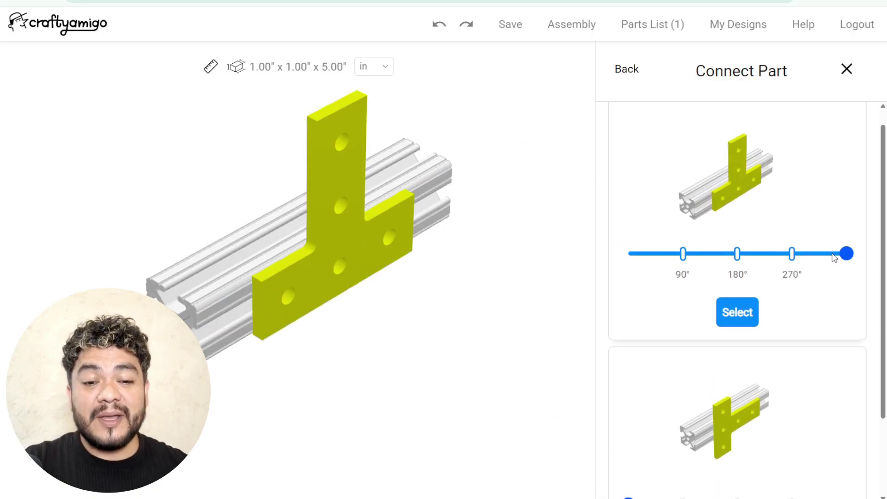
pyautogui.click(736, 323)
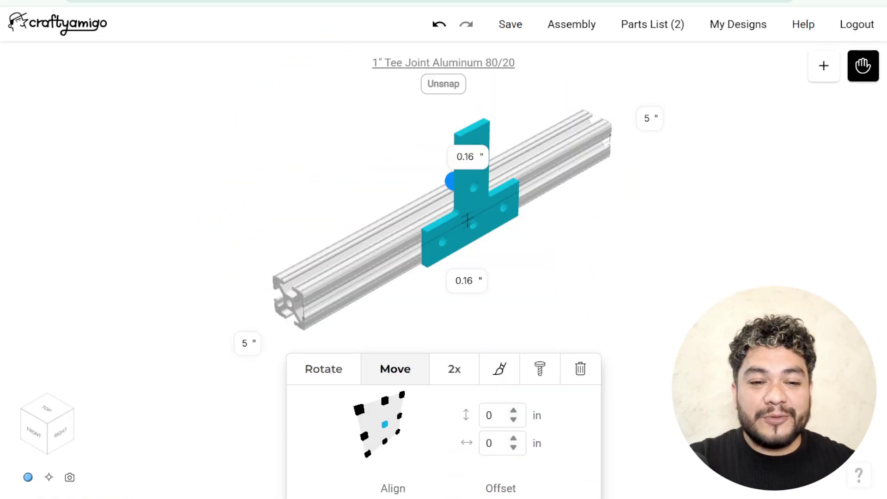
# Position the tee plate with end distance 54, centred on the rail, and vertical offset 12.
pyautogui.moveTo(467, 221); pyautogui.dragTo(364, 279)
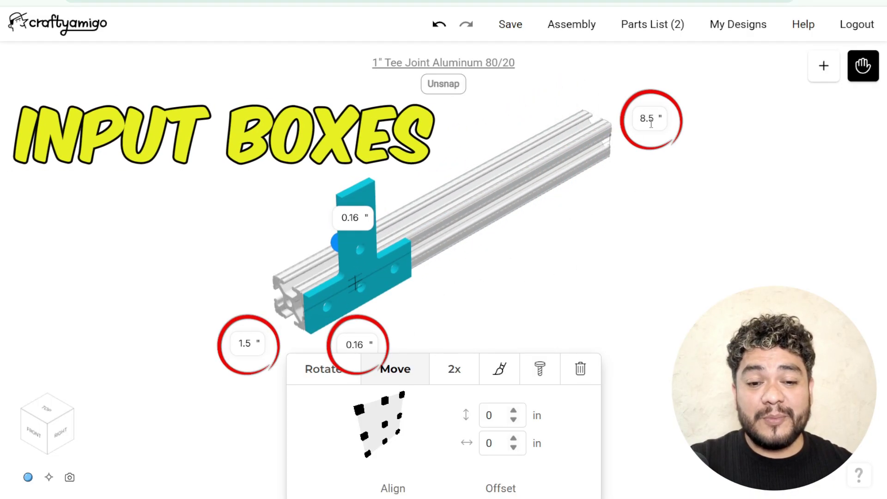
pyautogui.doubleClick(647, 118)
pyautogui.write('5')
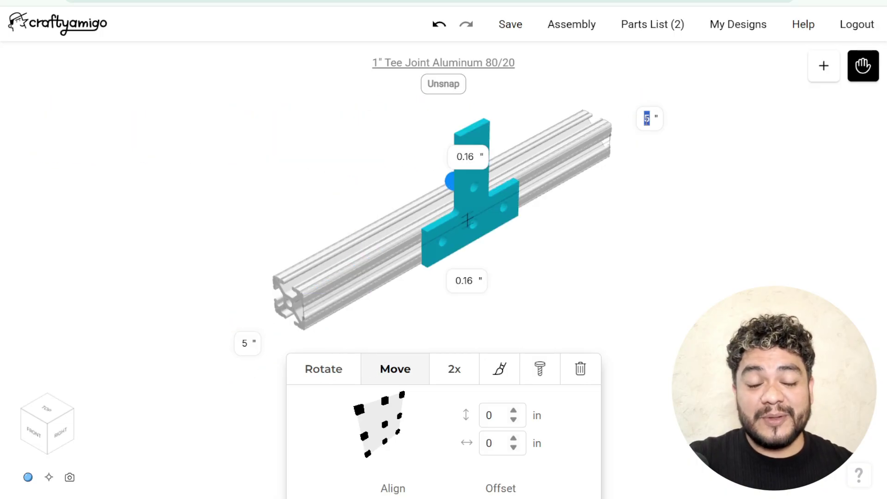
pyautogui.write('4')
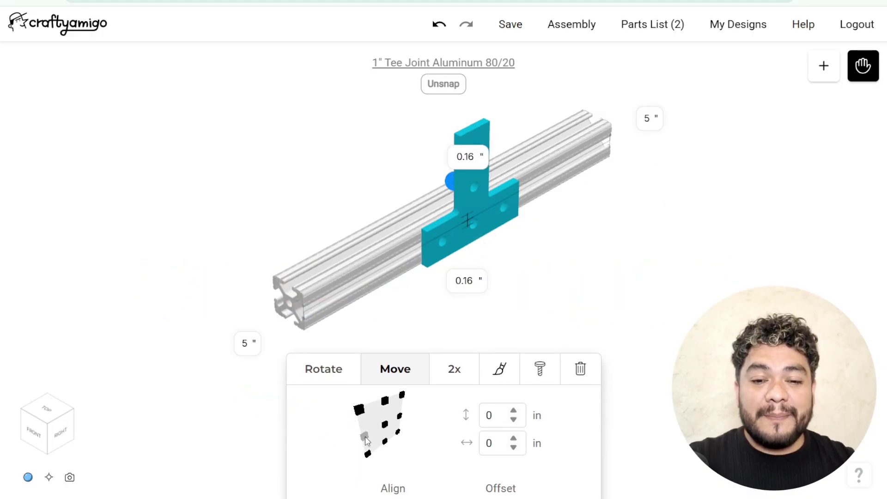
pyautogui.click(364, 437)
pyautogui.click(385, 425)
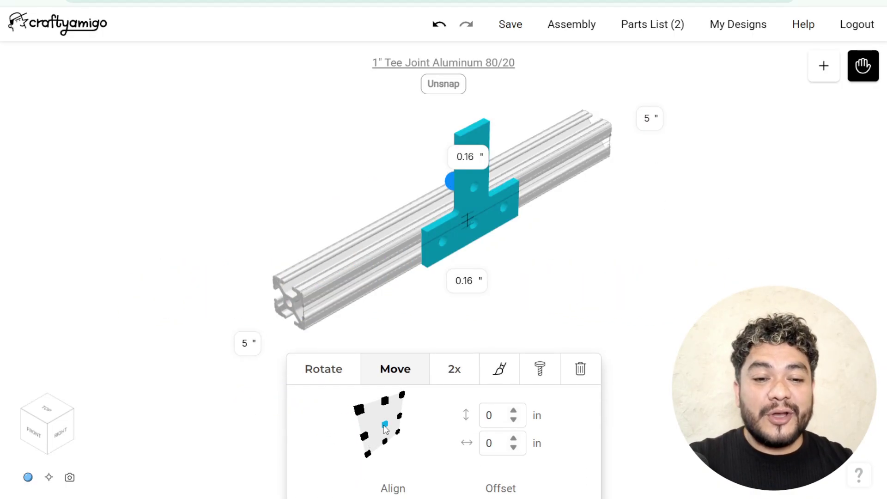
pyautogui.click(400, 417)
pyautogui.click(385, 425)
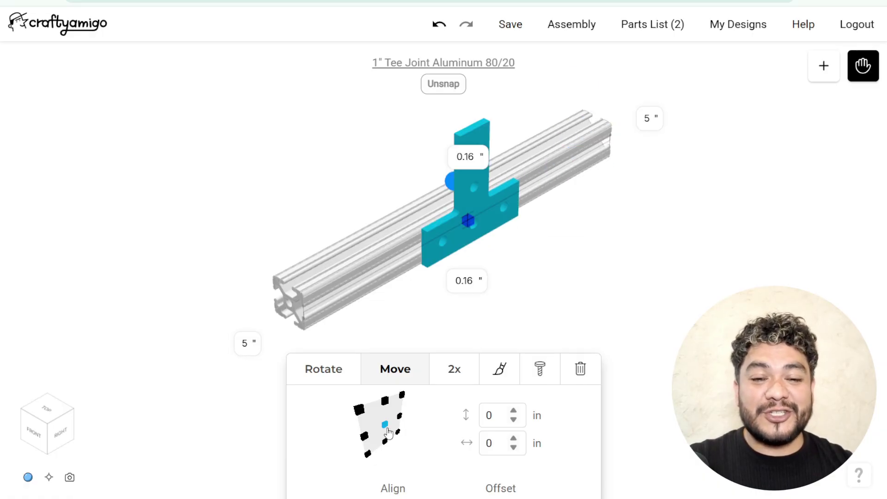
pyautogui.click(495, 415)
pyautogui.write('1')
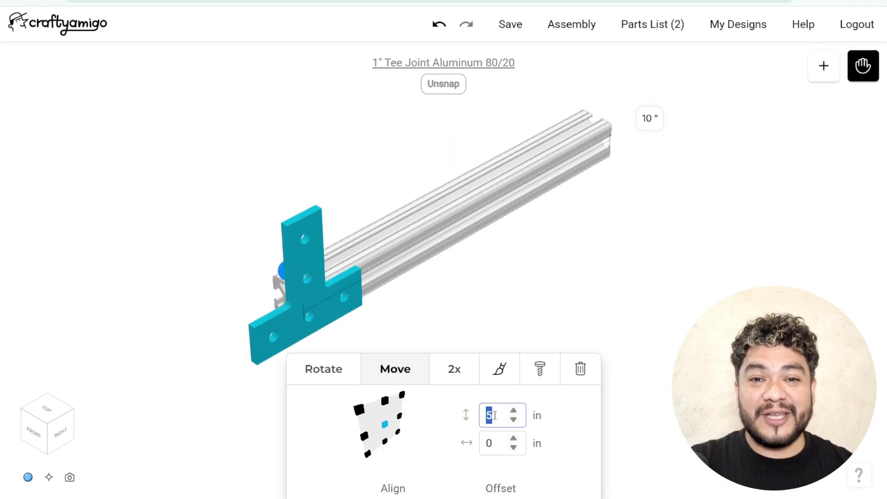
pyautogui.write('2')
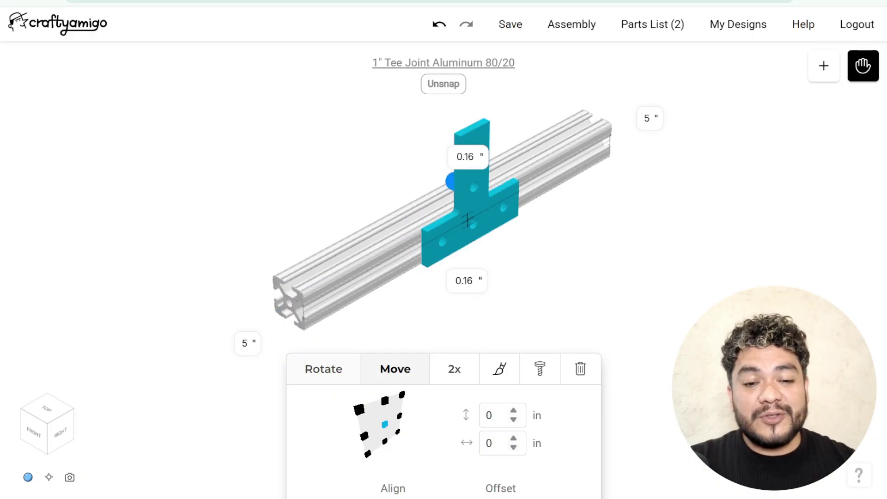
# Spin the tee plate through a full turn and colour it red.
pyautogui.click(328, 372)
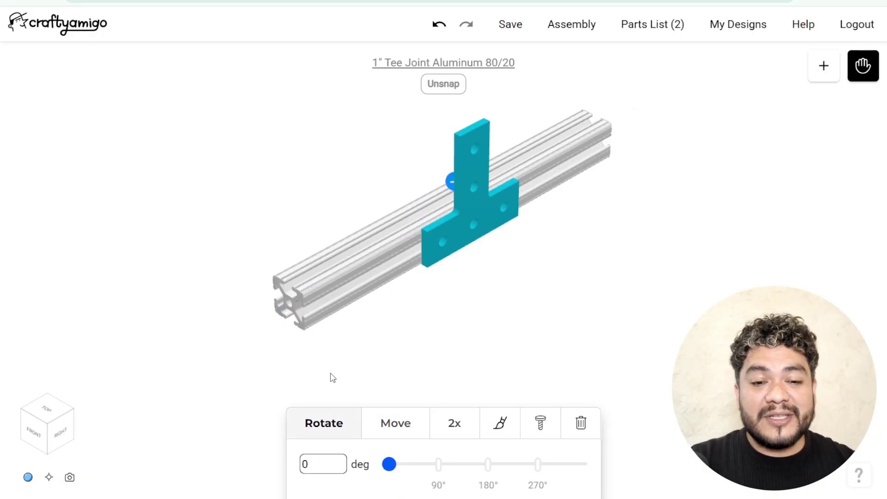
pyautogui.moveTo(390, 464); pyautogui.dragTo(587, 464)
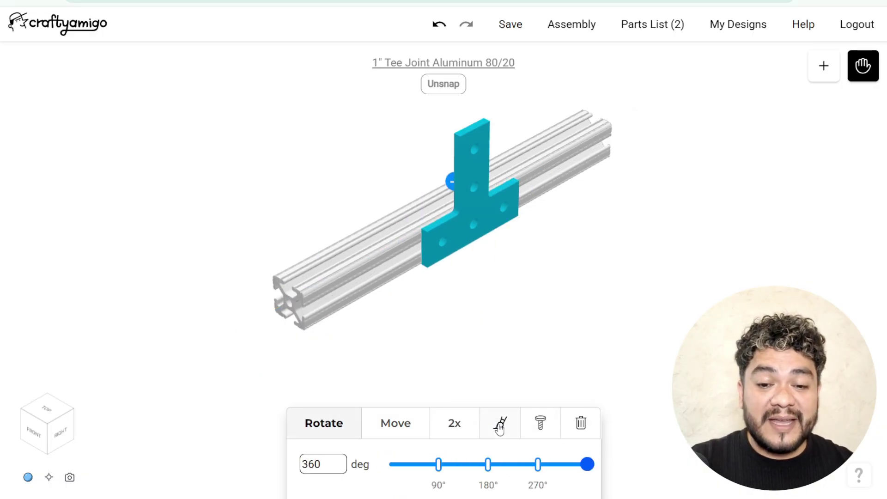
pyautogui.click(498, 426)
pyautogui.click(380, 475)
pyautogui.moveTo(455, 314); pyautogui.dragTo(597, 287)
pyautogui.click(702, 393)
pyautogui.click(451, 268)
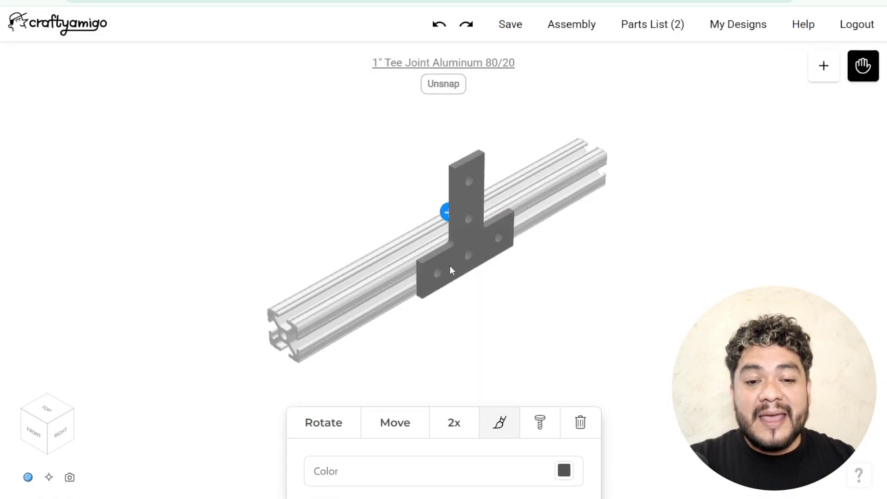
# Fasten the tee plate to the rail with 1" 80/20 Button Head screws in its holes.
pyautogui.click(539, 432)
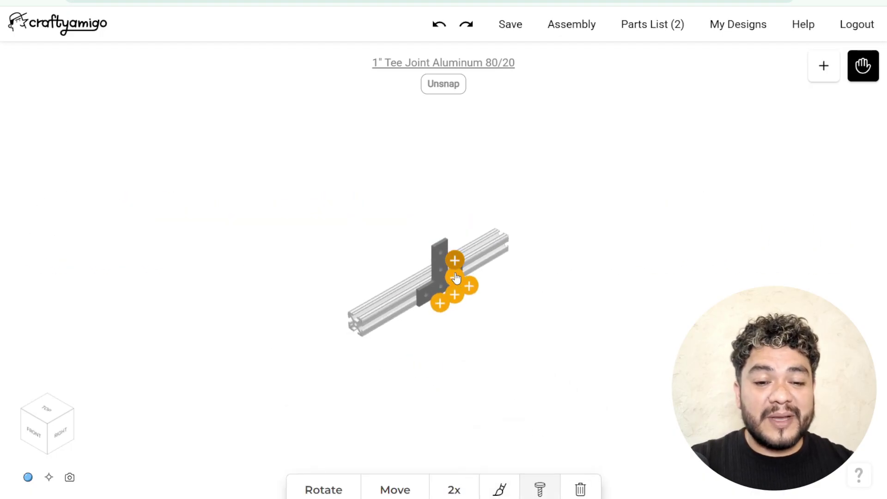
pyautogui.scroll(3, 459, 334)
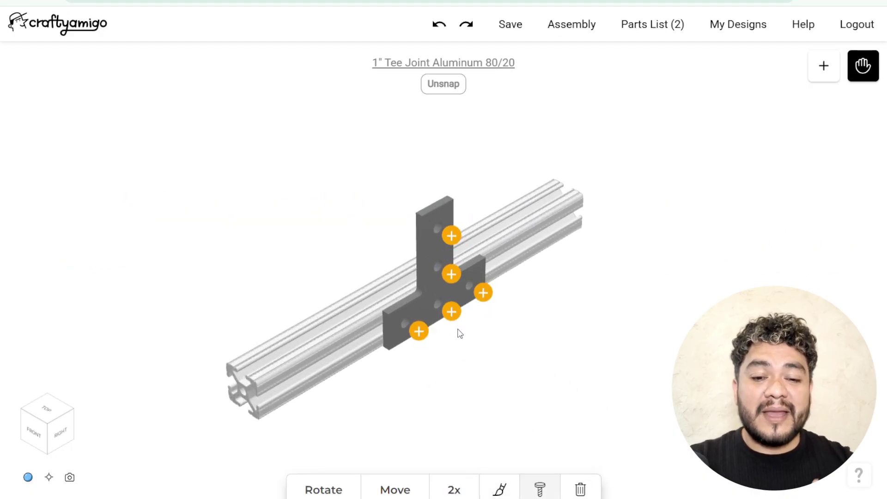
pyautogui.click(452, 274)
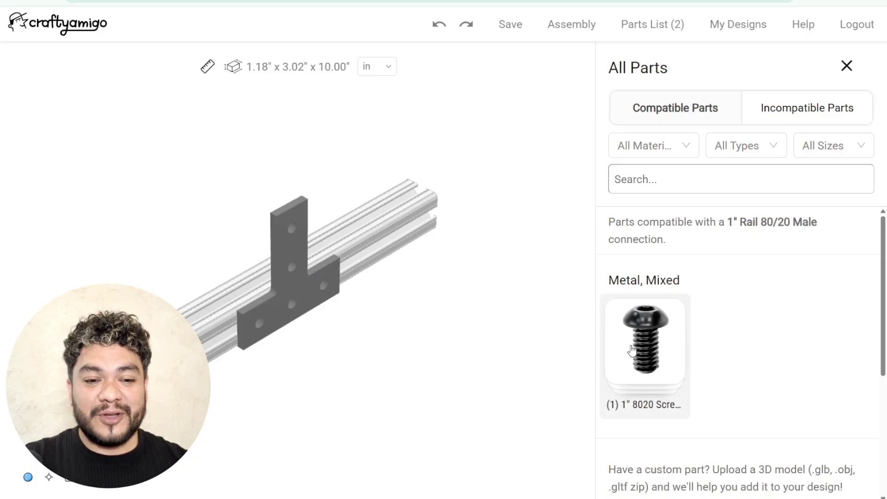
pyautogui.click(638, 342)
pyautogui.click(640, 322)
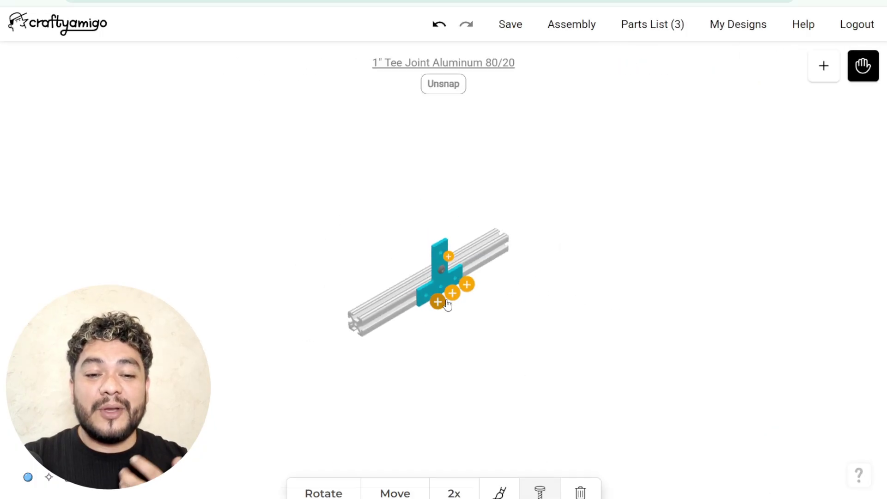
pyautogui.click(448, 300)
pyautogui.click(641, 318)
pyautogui.click(641, 318)
pyautogui.click(441, 296)
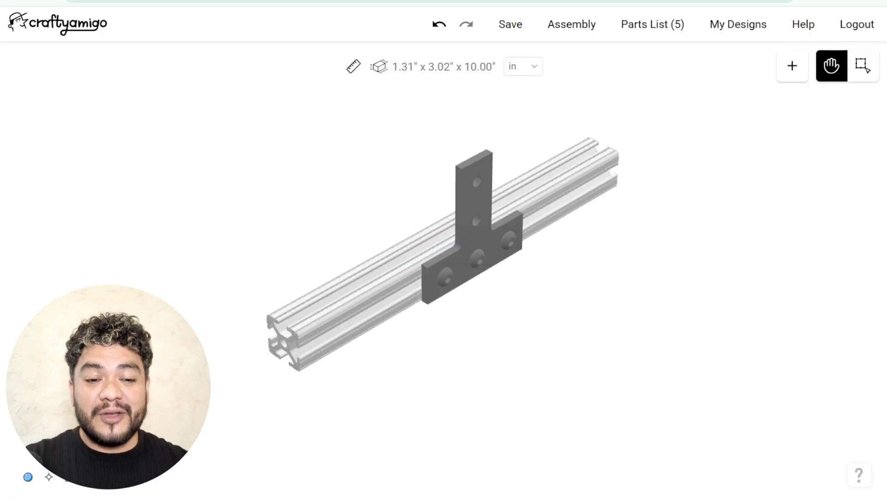
pyautogui.click(464, 259)
pyautogui.moveTo(463, 259); pyautogui.dragTo(495, 368)
# Stand a 5in 1" T-slot rail upright on the tee joint, aligned and length-adjusted.
pyautogui.click(425, 236)
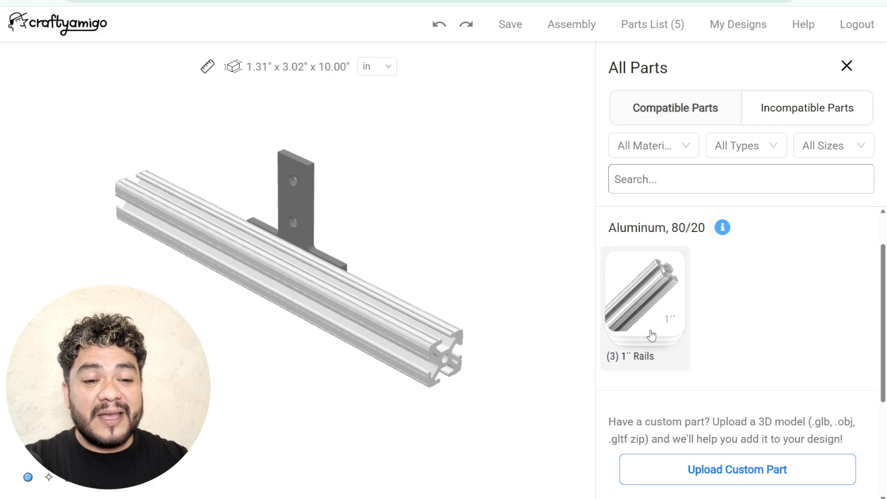
pyautogui.click(649, 333)
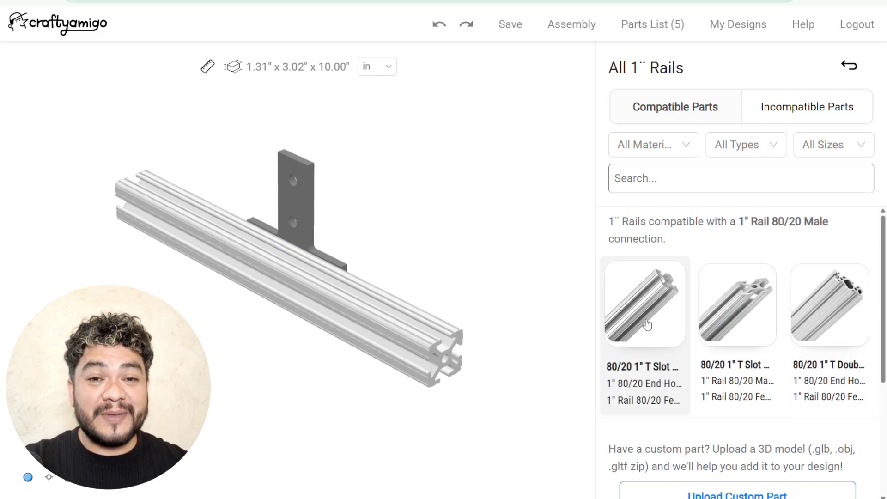
pyautogui.click(645, 323)
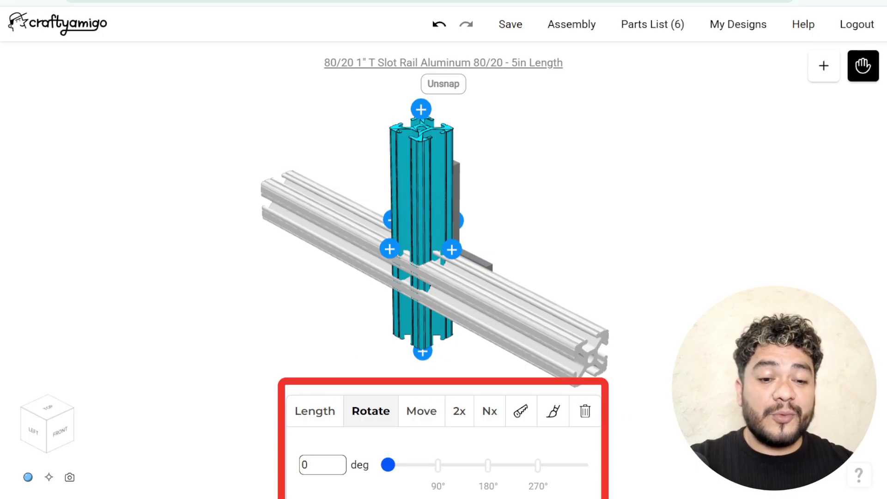
pyautogui.click(425, 416)
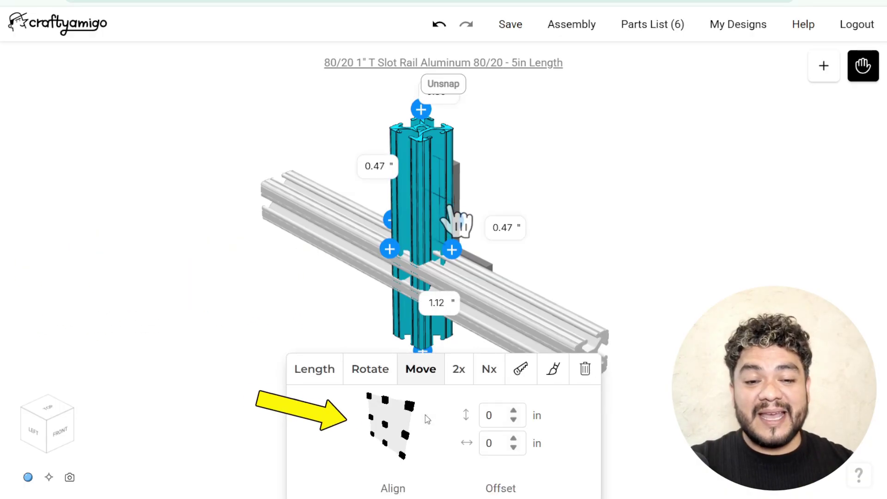
pyautogui.click(385, 443)
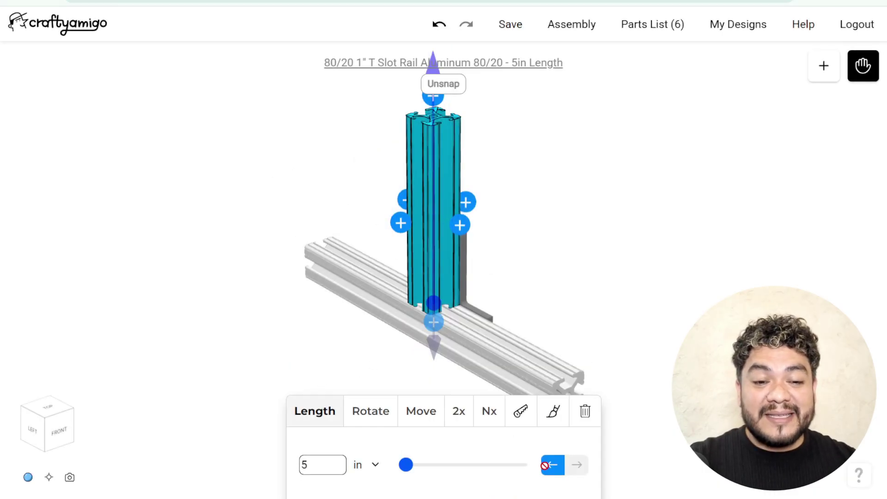
pyautogui.click(576, 472)
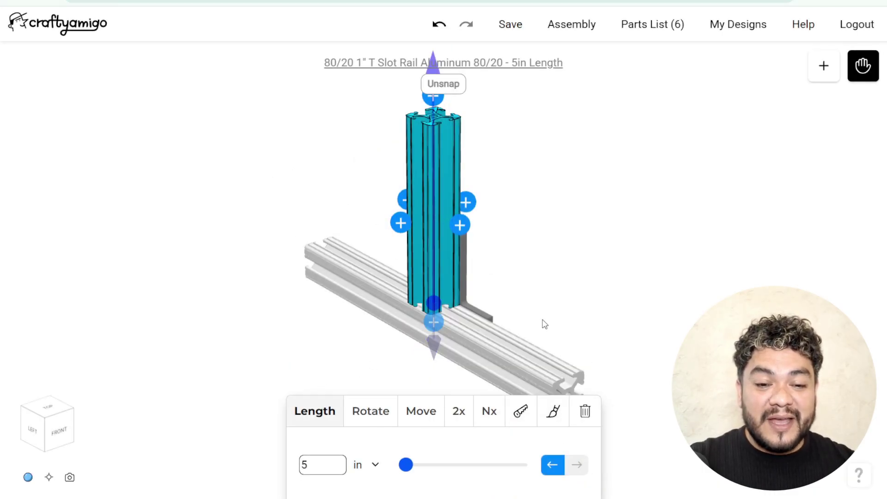
pyautogui.scroll(-3, 545, 324)
pyautogui.moveTo(405, 464); pyautogui.dragTo(407, 465)
# Top the upright rail with an angle joint, a 1" rail and another angle joint.
pyautogui.click(459, 226)
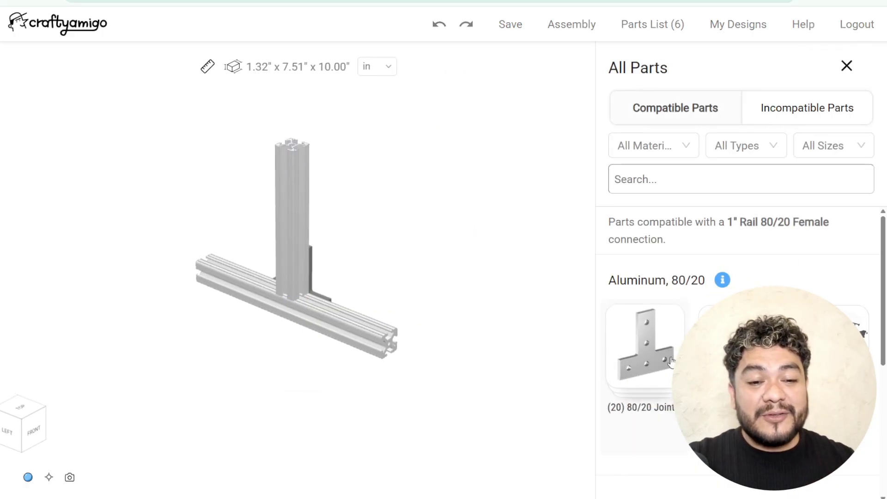
pyautogui.click(647, 347)
pyautogui.moveTo(450, 227); pyautogui.dragTo(453, 154)
pyautogui.click(456, 129)
pyautogui.click(647, 347)
pyautogui.click(499, 120)
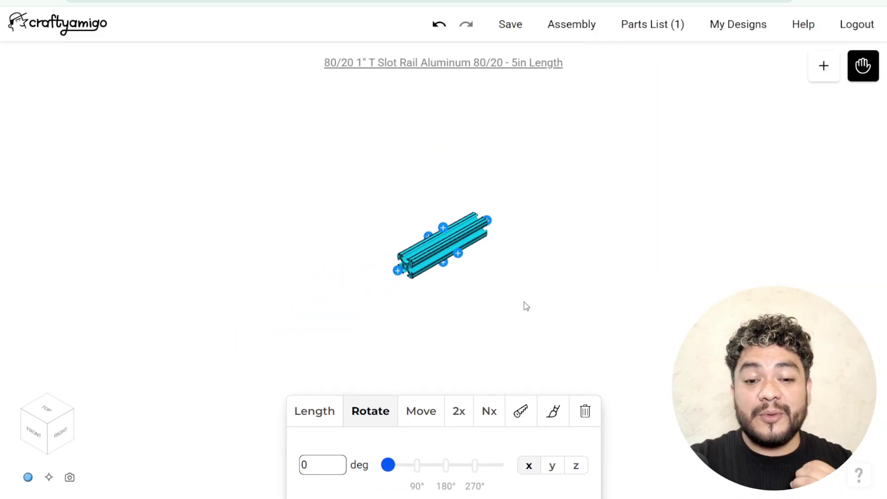
# Make the rail 24.75 in long and add a parallel copy 20 in away.
pyautogui.click(314, 411)
pyautogui.write('24.752')
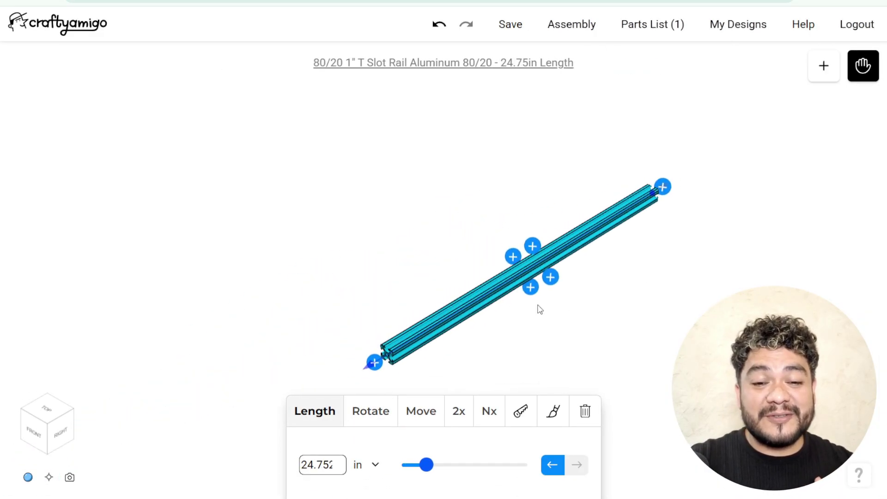
pyautogui.click(491, 397)
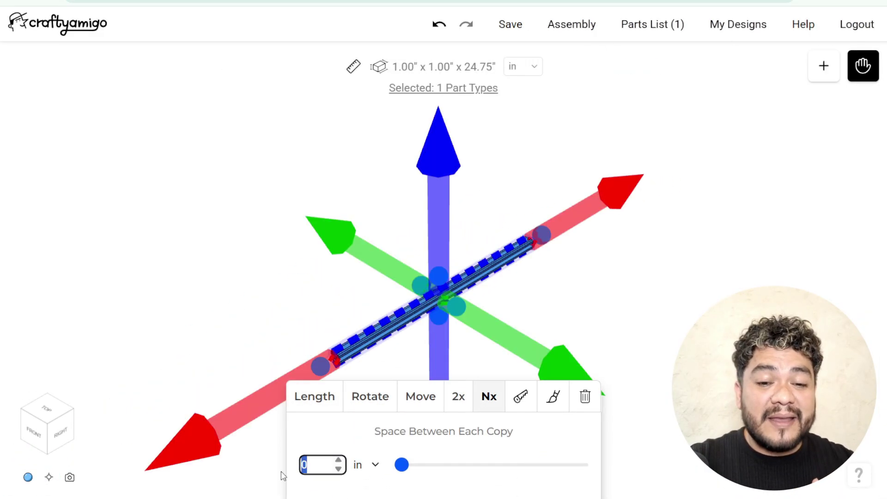
pyautogui.press('Return')
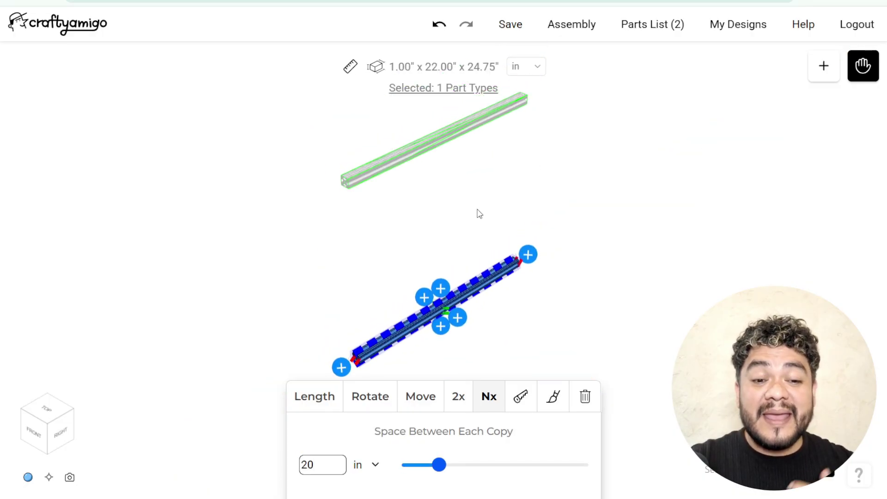
pyautogui.click(480, 214)
pyautogui.click(390, 345)
# Add an angle joint at the lower rail's end with a 1" T-slot rail aligned to its bottom.
pyautogui.click(441, 288)
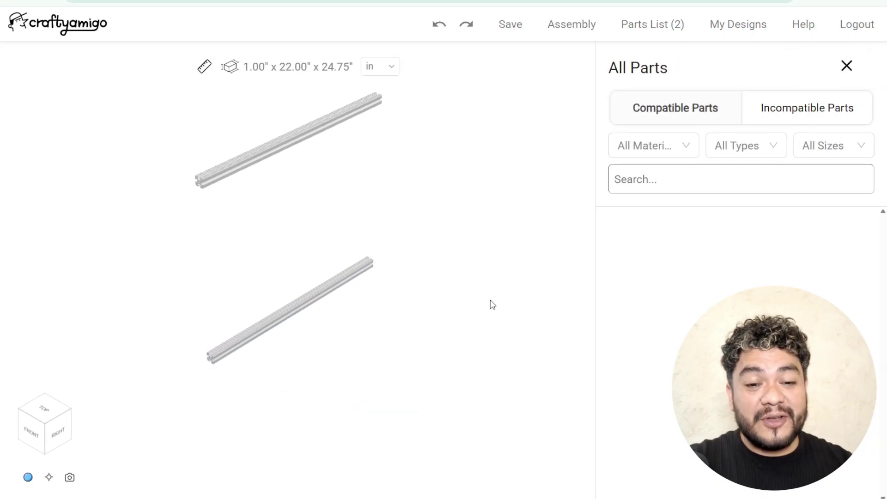
pyautogui.click(644, 332)
pyautogui.click(655, 313)
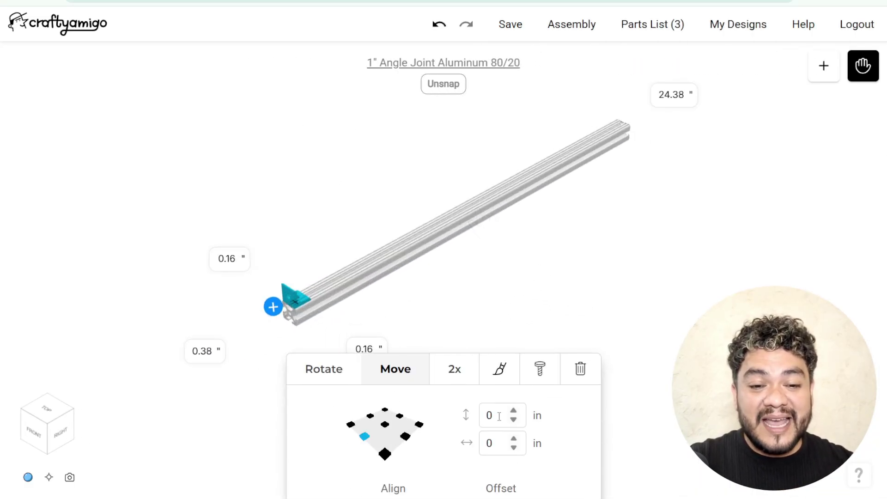
pyautogui.click(536, 238)
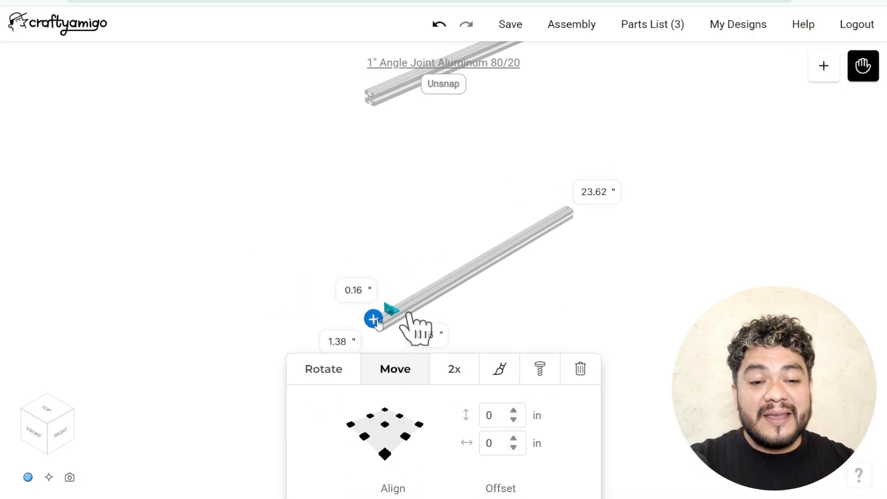
pyautogui.click(374, 318)
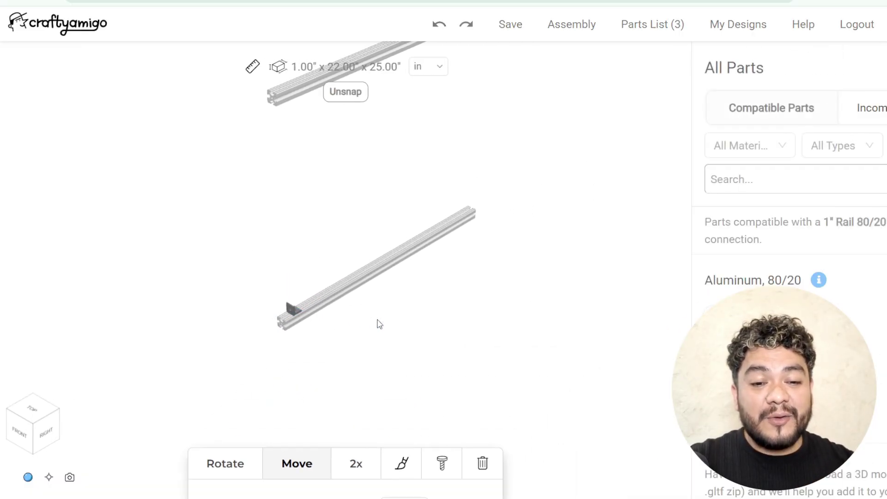
pyautogui.click(638, 361)
pyautogui.click(644, 319)
pyautogui.click(432, 416)
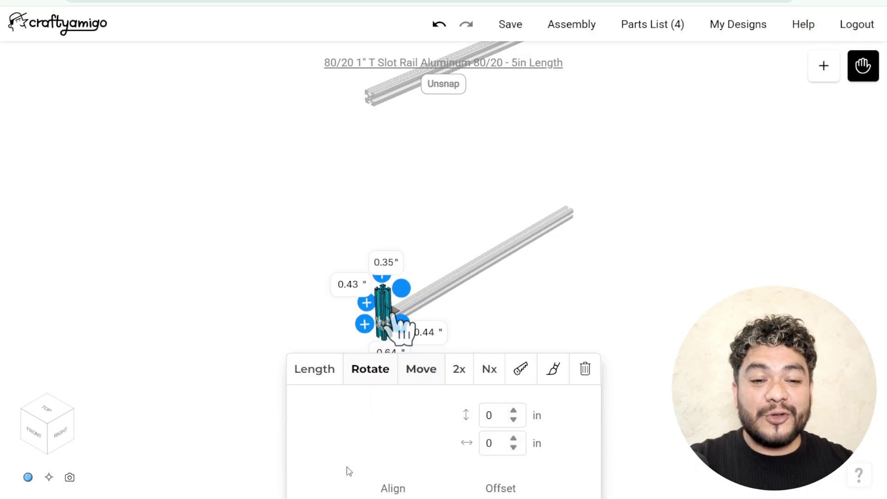
pyautogui.click(385, 441)
# Make the upright rail 20 in long and clone it 23 in away to the frame's other end.
pyautogui.click(319, 369)
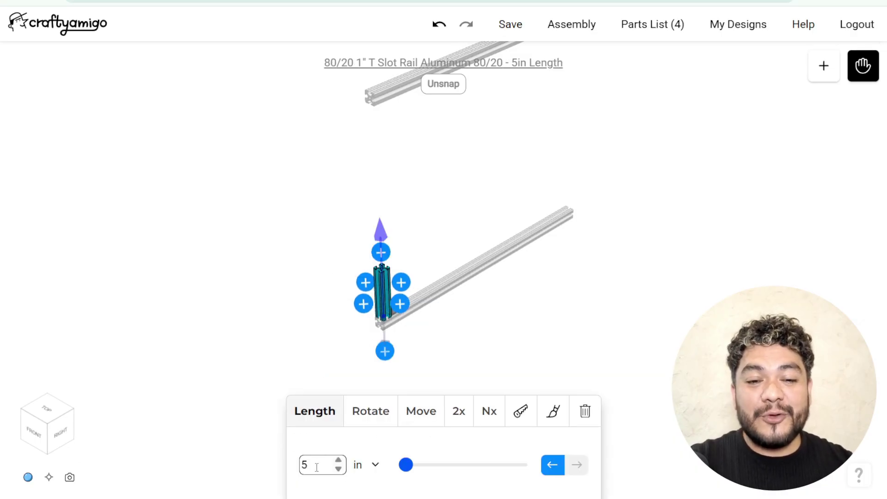
pyautogui.write('20')
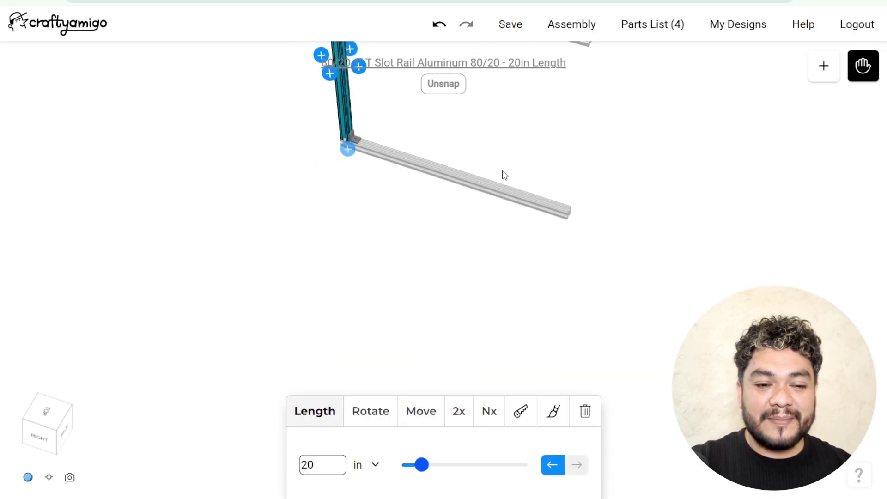
pyautogui.click(489, 411)
pyautogui.click(320, 470)
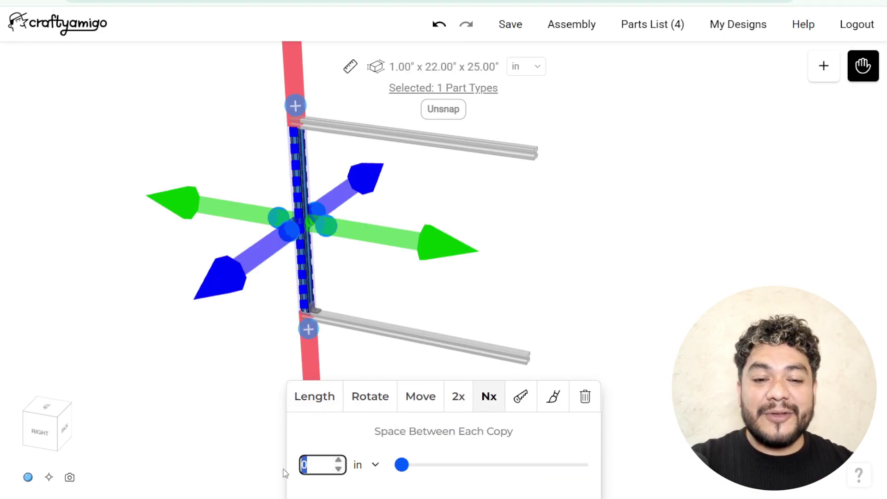
pyautogui.write('23')
pyautogui.moveTo(305, 222)
pyautogui.mouseDown()
pyautogui.moveTo(506, 283)
pyautogui.moveTo(594, 270)
pyautogui.moveTo(583, 273)
pyautogui.mouseUp()
pyautogui.click(596, 275)
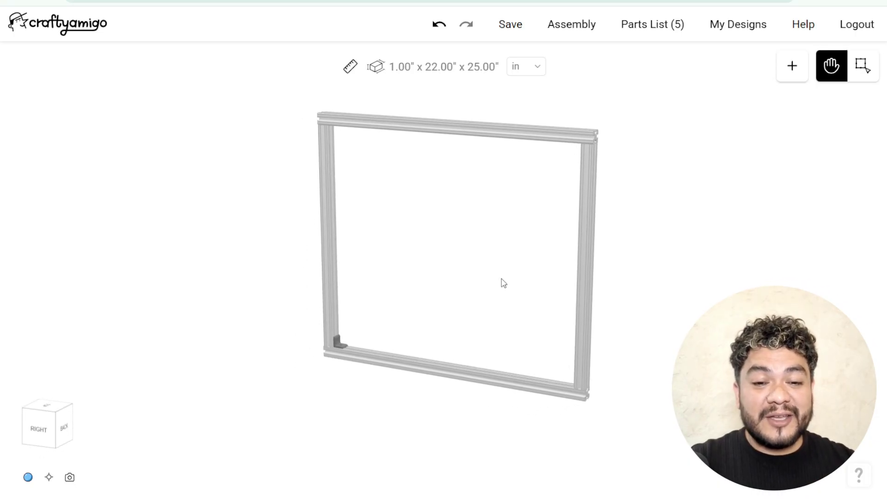
# Add a 1" Angle Joint to the right upright rail's corner, rotated and aligned.
pyautogui.click(586, 274)
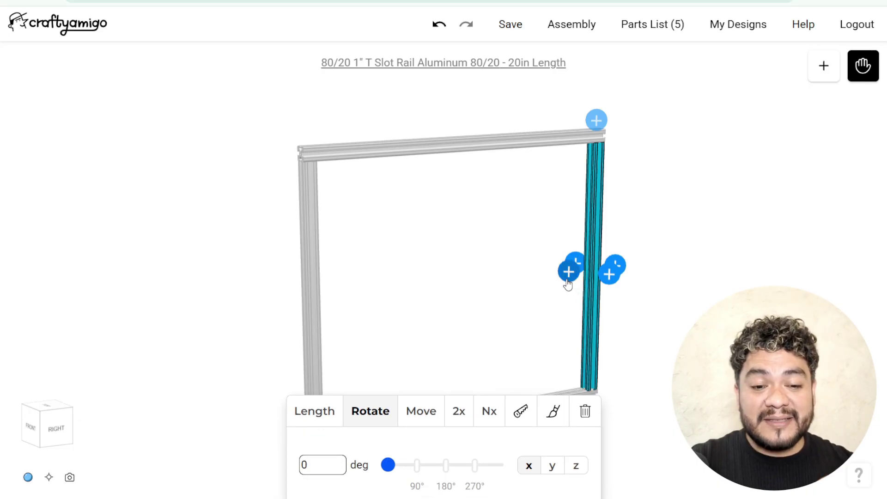
pyautogui.click(569, 273)
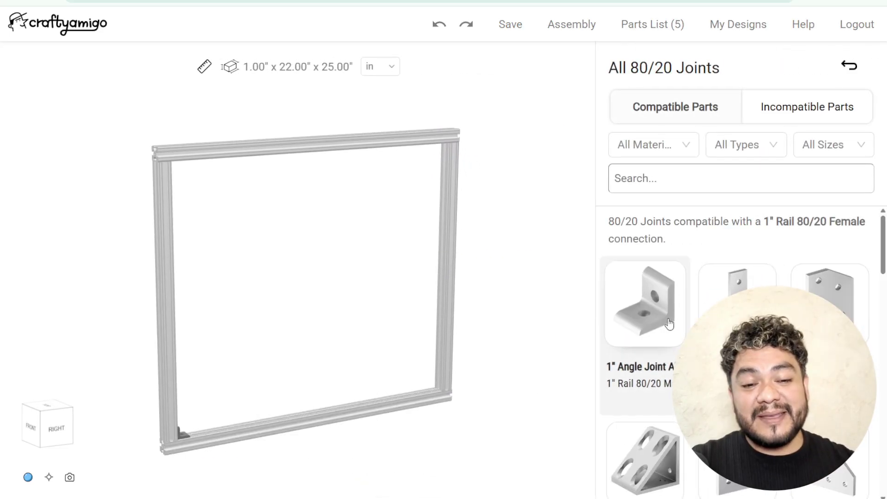
pyautogui.click(670, 324)
pyautogui.click(325, 368)
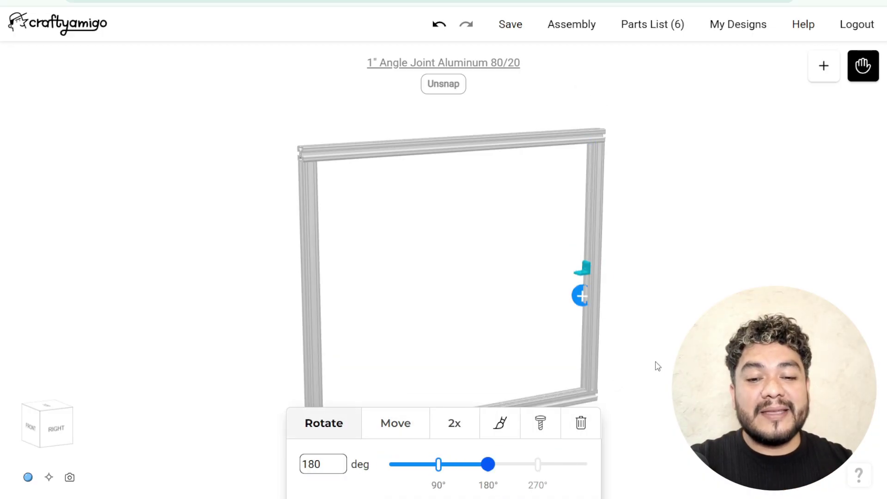
pyautogui.click(396, 424)
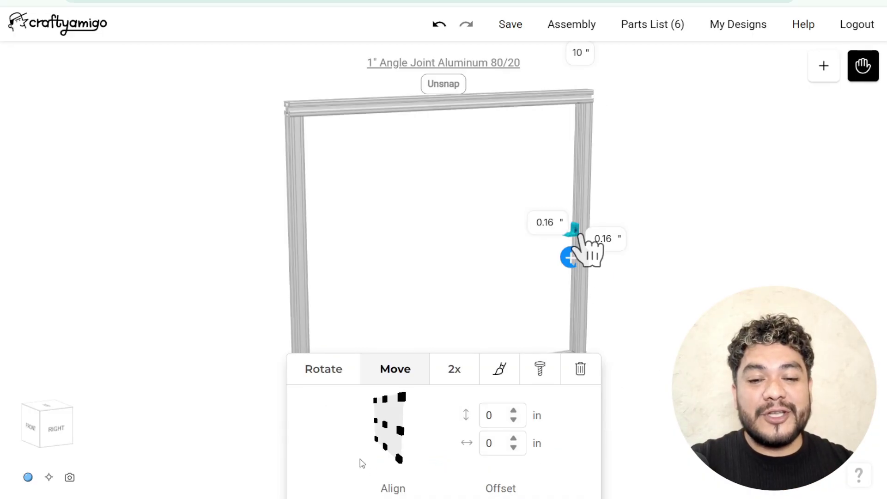
pyautogui.click(768, 274)
pyautogui.moveTo(767, 274); pyautogui.dragTo(461, 319)
# Add a 180°-turned, top-aligned angle joint to the left rail and another on the right rail.
pyautogui.click(323, 248)
pyautogui.click(328, 252)
pyautogui.click(689, 344)
pyautogui.click(325, 367)
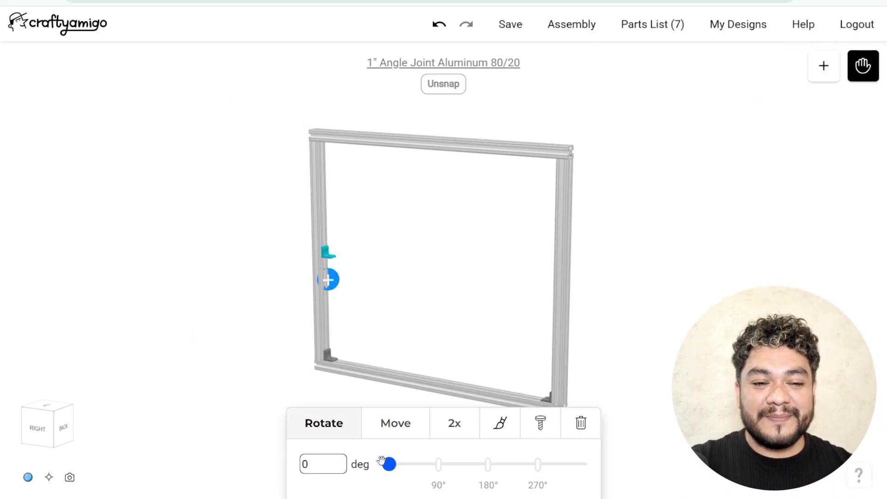
pyautogui.moveTo(384, 462); pyautogui.dragTo(488, 464)
pyautogui.click(396, 424)
pyautogui.click(385, 400)
pyautogui.click(431, 310)
pyautogui.moveTo(431, 309); pyautogui.dragTo(538, 306)
pyautogui.click(553, 297)
pyautogui.click(553, 289)
pyautogui.click(674, 343)
pyautogui.click(541, 317)
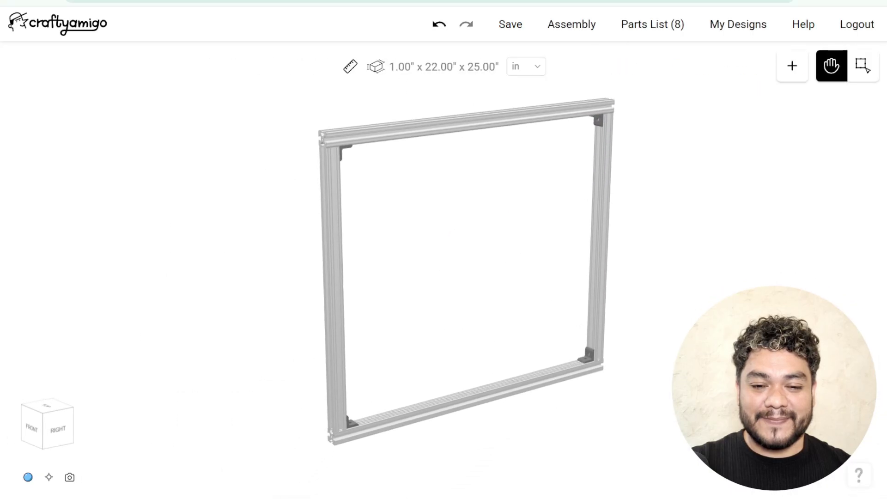
# Box-select the eight frame parts and clone them 23 in away as a second frame.
pyautogui.click(863, 66)
pyautogui.moveTo(583, 105); pyautogui.dragTo(207, 466)
pyautogui.click(430, 490)
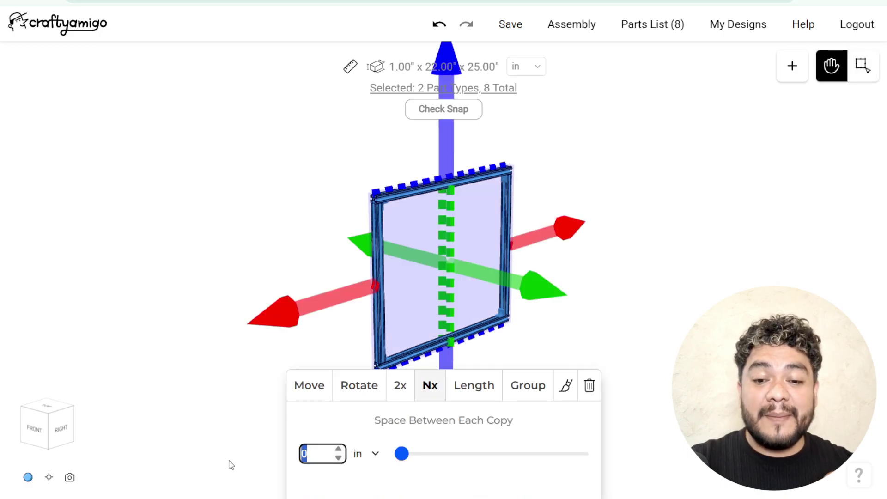
pyautogui.write('23')
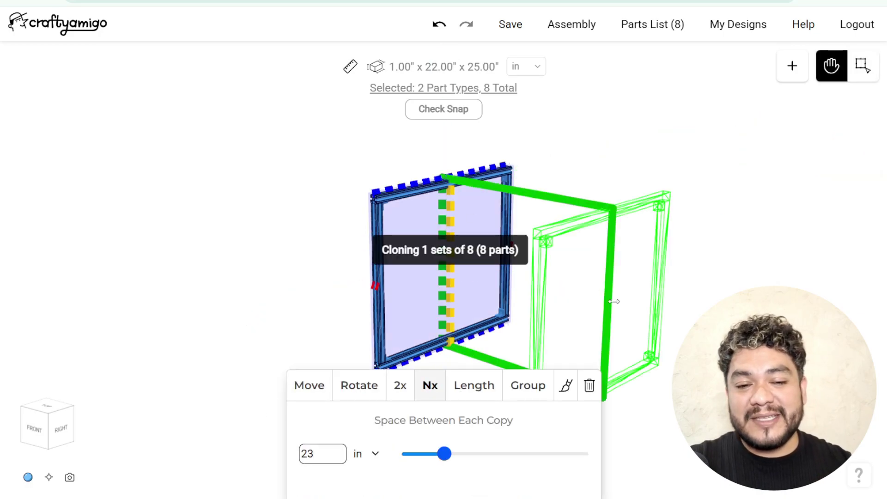
pyautogui.moveTo(617, 303); pyautogui.dragTo(618, 302)
pyautogui.click(623, 285)
pyautogui.moveTo(605, 295); pyautogui.dragTo(571, 289, button='right')
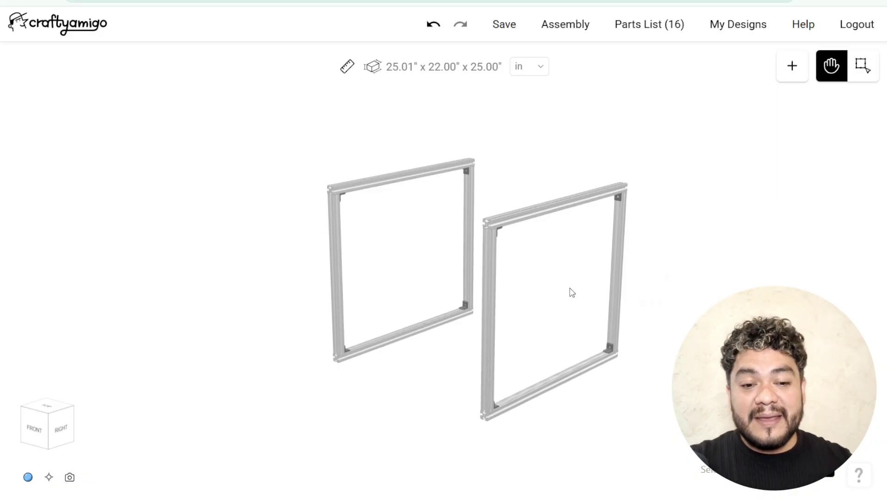
# Add a 1" Angle Joint at the first frame's top corner with a 5in T-slot rail on it.
pyautogui.click(342, 262)
pyautogui.click(354, 271)
pyautogui.click(638, 328)
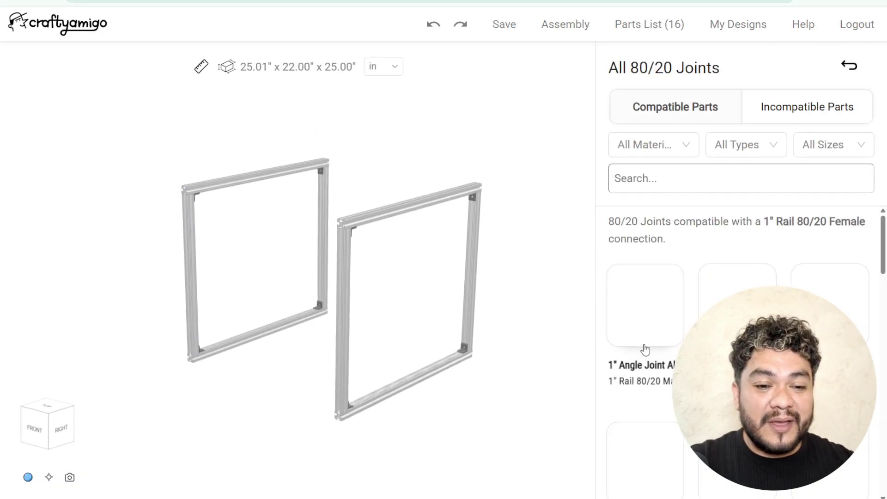
pyautogui.click(652, 320)
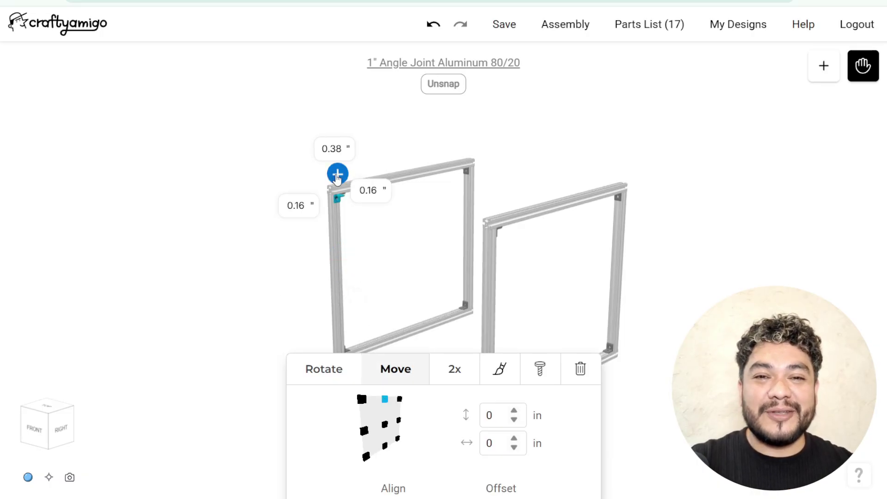
pyautogui.click(337, 176)
pyautogui.click(633, 324)
pyautogui.click(635, 320)
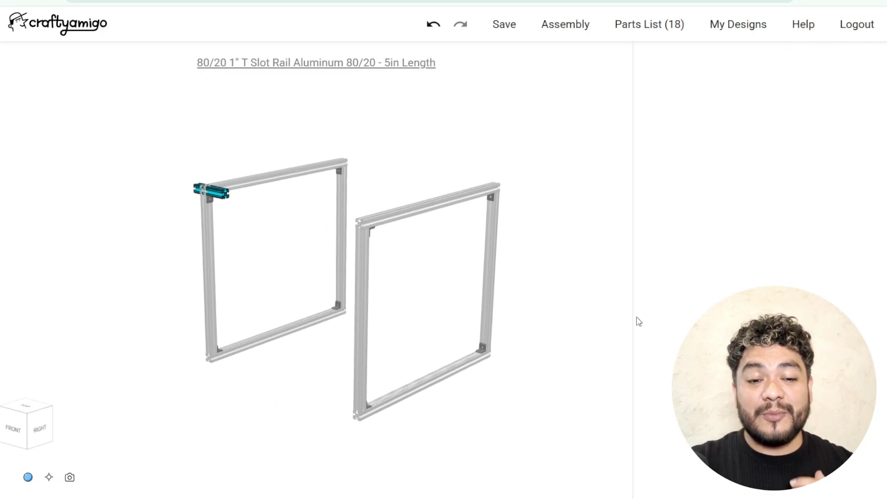
pyautogui.scroll(5, 385, 240)
pyautogui.moveTo(391, 239); pyautogui.dragTo(425, 302, button='right')
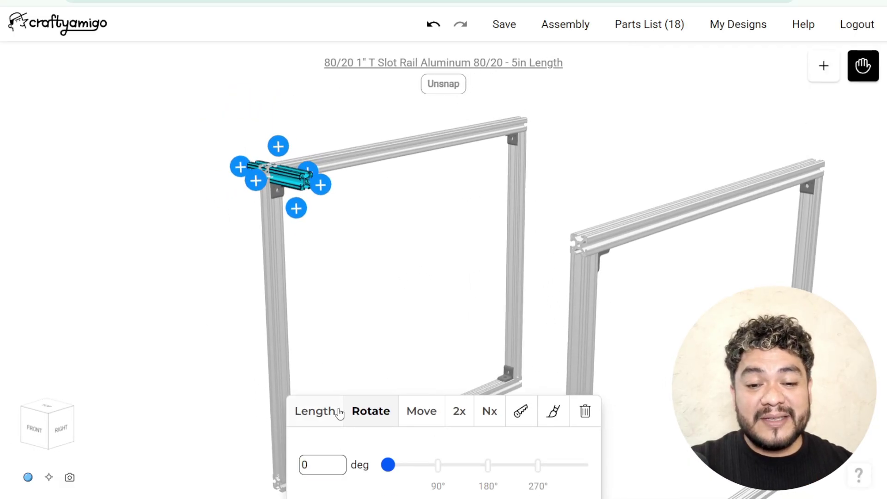
# Align the new rail flush with the frame corner and set its length to 23 in.
pyautogui.click(412, 415)
pyautogui.click(371, 422)
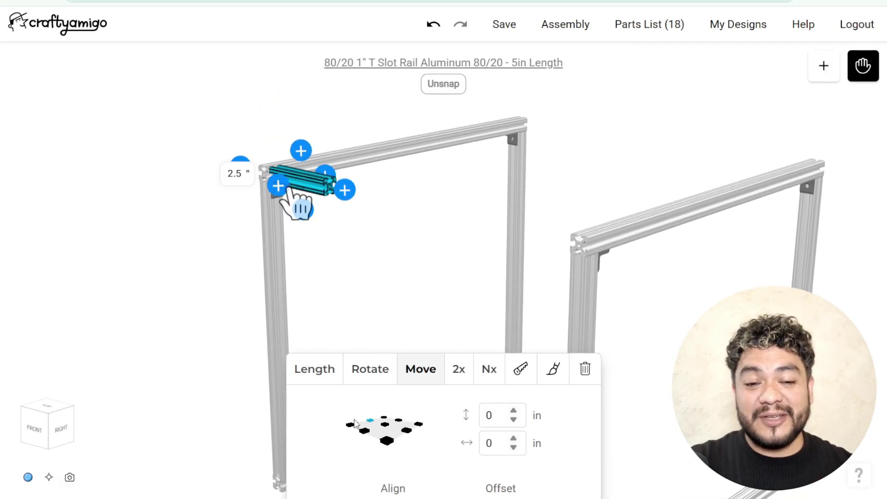
pyautogui.click(314, 370)
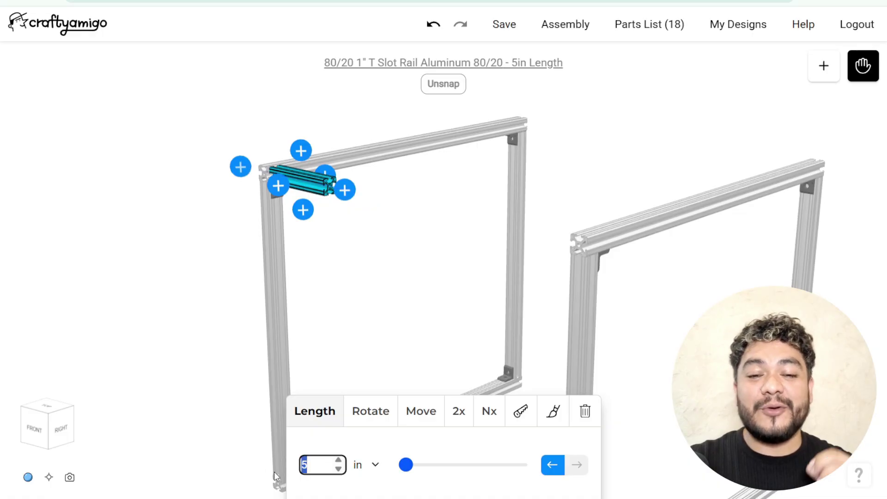
pyautogui.press('Return')
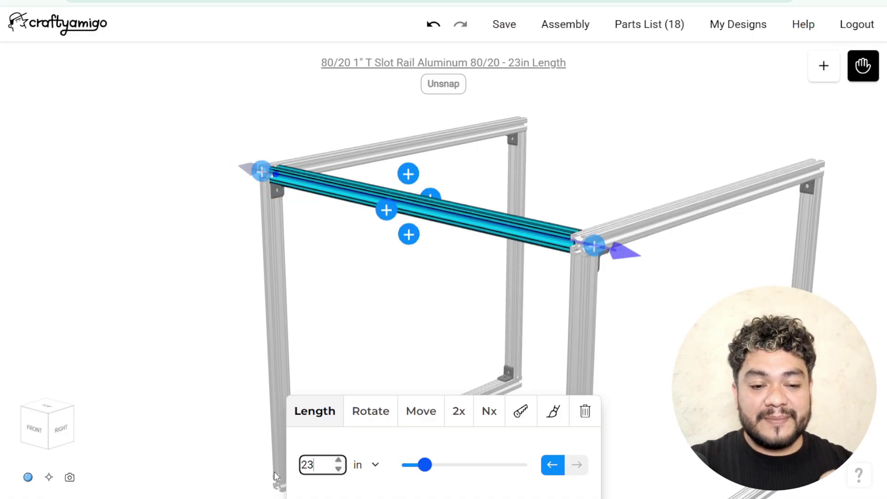
pyautogui.moveTo(423, 249); pyautogui.dragTo(426, 205)
pyautogui.moveTo(426, 206); pyautogui.dragTo(400, 253, button='right')
# Copy the 23 in cross rail 20 in down to join the frames' bottoms.
pyautogui.click(489, 412)
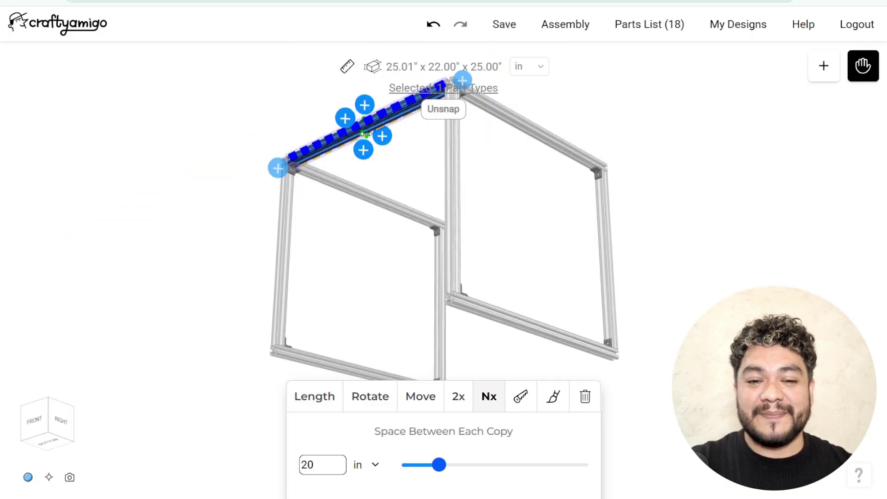
pyautogui.moveTo(366, 167); pyautogui.dragTo(365, 370)
pyautogui.click(351, 284)
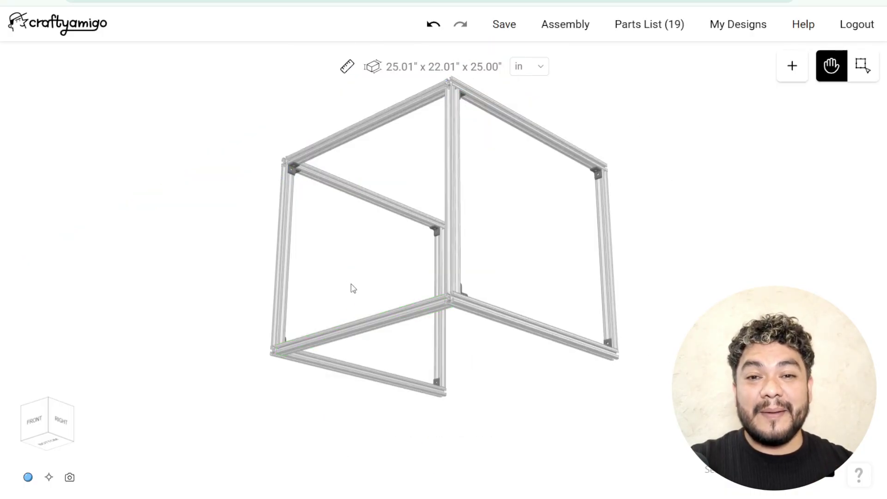
pyautogui.moveTo(349, 259); pyautogui.dragTo(350, 278)
pyautogui.moveTo(391, 388); pyautogui.dragTo(369, 289, button='right')
pyautogui.moveTo(386, 296)
pyautogui.mouseDown()
pyautogui.moveTo(365, 288)
pyautogui.moveTo(386, 287)
pyautogui.mouseUp()
# Add an angle joint aligned to the bottom of the left vertical rail.
pyautogui.click(279, 296)
pyautogui.click(283, 262)
pyautogui.scroll(-3, 642, 340)
pyautogui.click(641, 340)
pyautogui.click(324, 423)
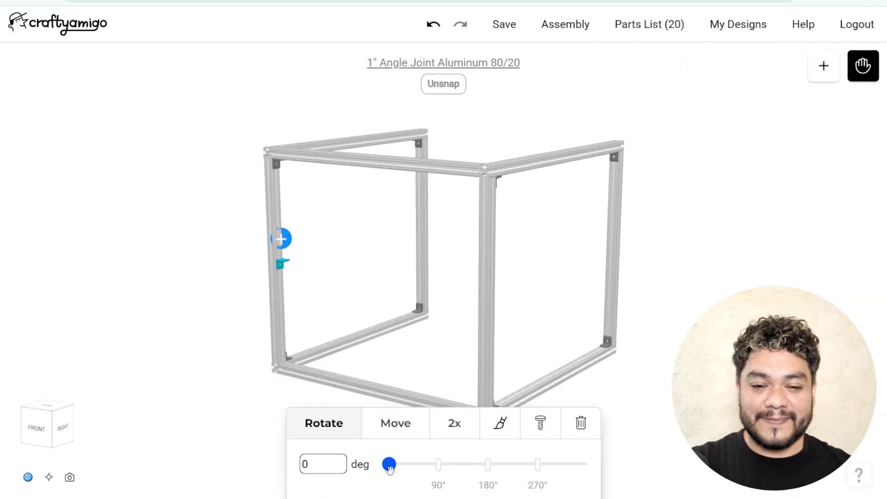
pyautogui.click(412, 419)
pyautogui.click(384, 446)
pyautogui.click(384, 307)
pyautogui.moveTo(380, 303); pyautogui.dragTo(458, 303)
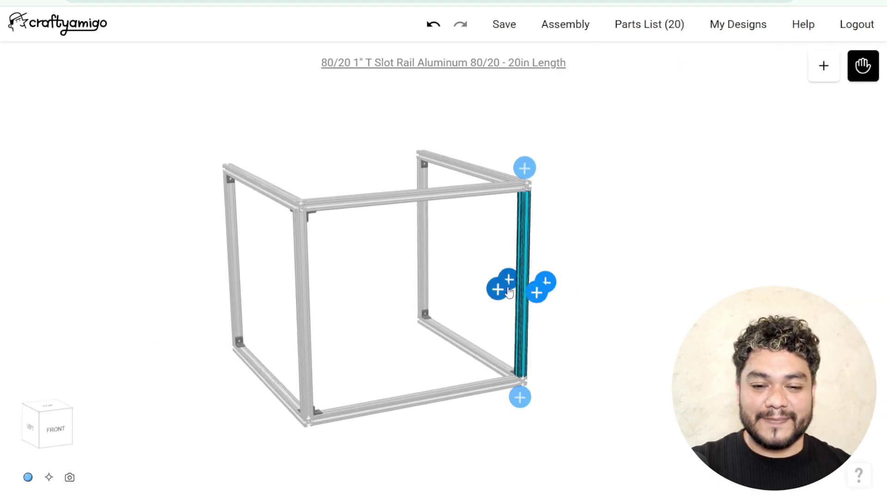
# Add two angle joints to the right rail, one high and one lower down.
pyautogui.click(509, 291)
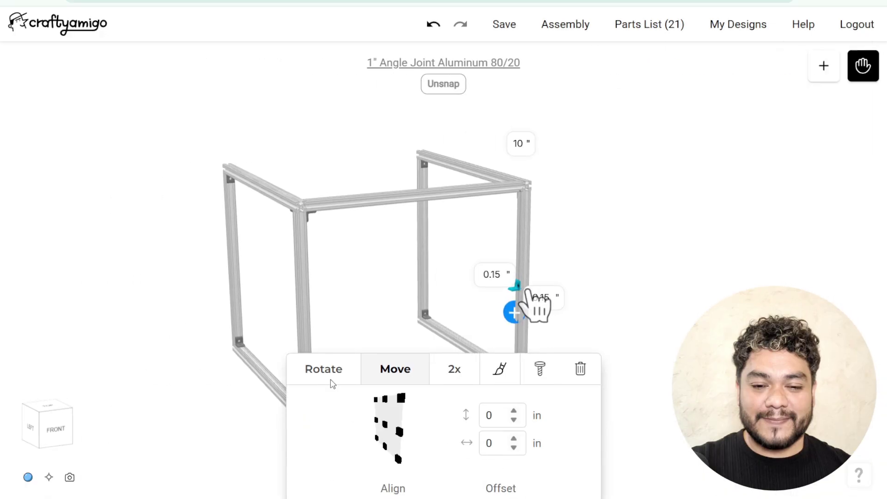
pyautogui.click(330, 382)
pyautogui.click(390, 384)
pyautogui.click(522, 318)
pyautogui.click(518, 318)
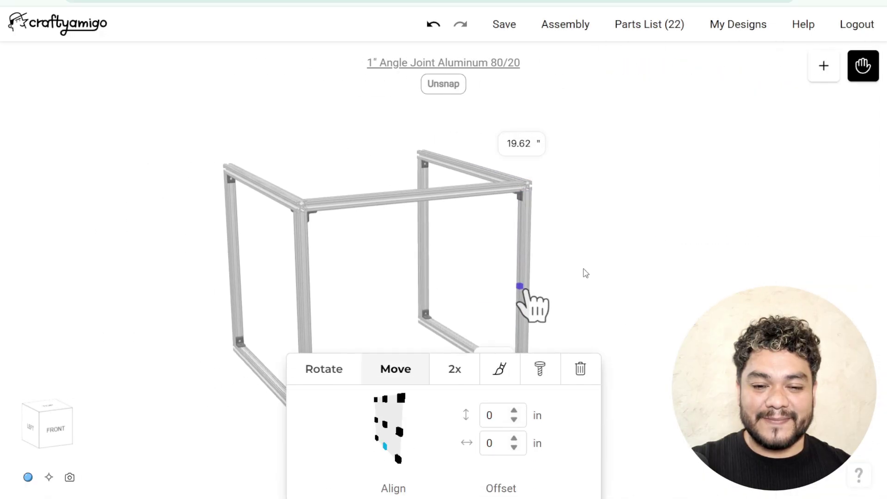
pyautogui.click(586, 274)
pyautogui.moveTo(627, 332); pyautogui.dragTo(555, 332)
pyautogui.moveTo(164, 362); pyautogui.dragTo(349, 288, button='right')
pyautogui.moveTo(322, 352); pyautogui.dragTo(328, 402)
# Select the four corner joints and top connecting rail for an Nx copy across.
pyautogui.keyDown('shift'); pyautogui.click(264, 377); pyautogui.keyUp('shift')
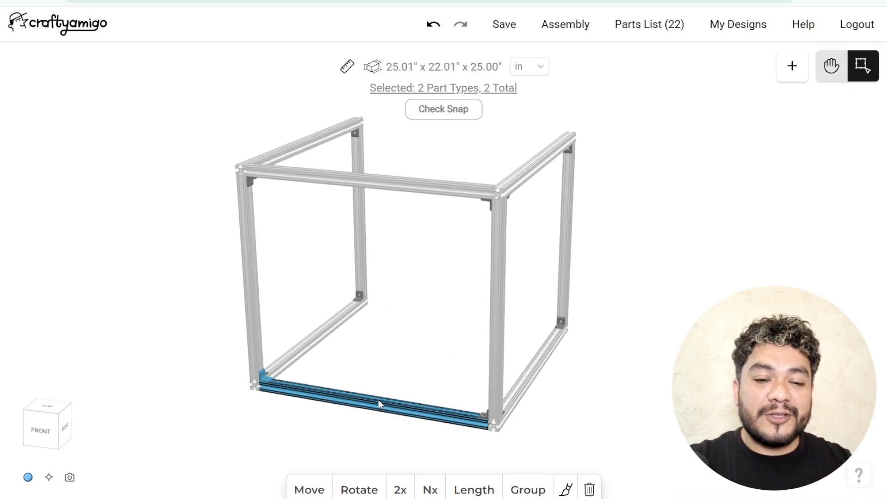
pyautogui.keyDown('shift'); pyautogui.click(482, 415); pyautogui.keyUp('shift')
pyautogui.keyDown('shift'); pyautogui.click(477, 197); pyautogui.keyUp('shift')
pyautogui.keyDown('shift'); pyautogui.click(475, 194); pyautogui.keyUp('shift')
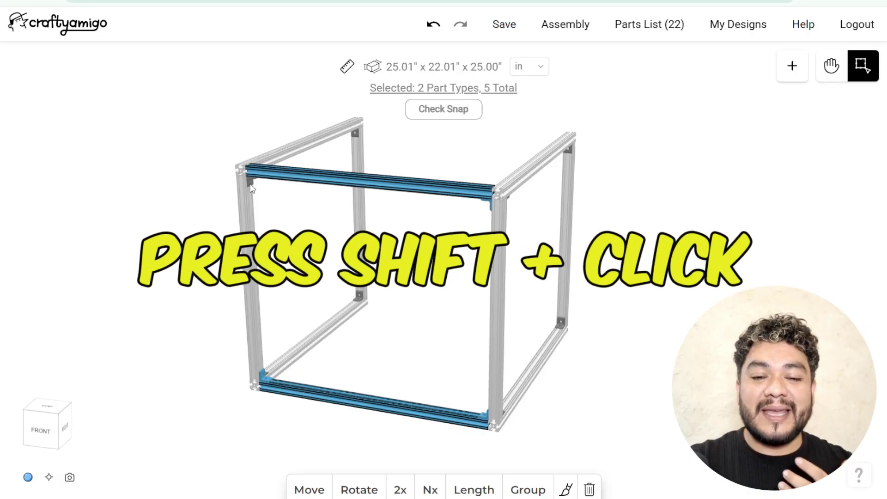
pyautogui.keyDown('shift'); pyautogui.click(251, 185); pyautogui.keyUp('shift')
pyautogui.click(832, 65)
pyautogui.moveTo(490, 284); pyautogui.dragTo(340, 273)
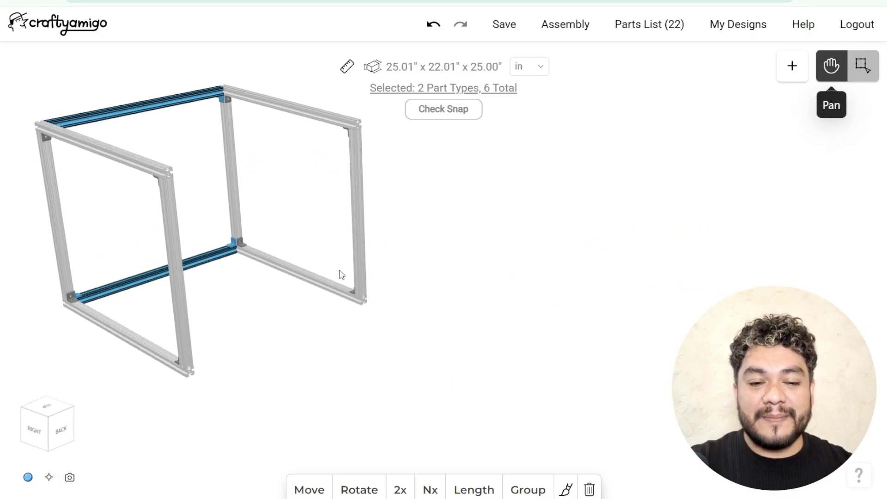
pyautogui.moveTo(256, 289); pyautogui.dragTo(352, 330, button='right')
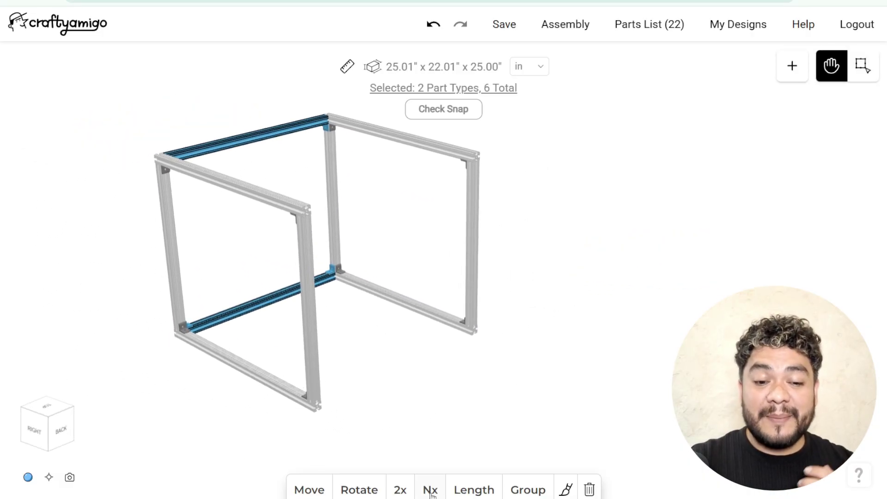
pyautogui.click(430, 490)
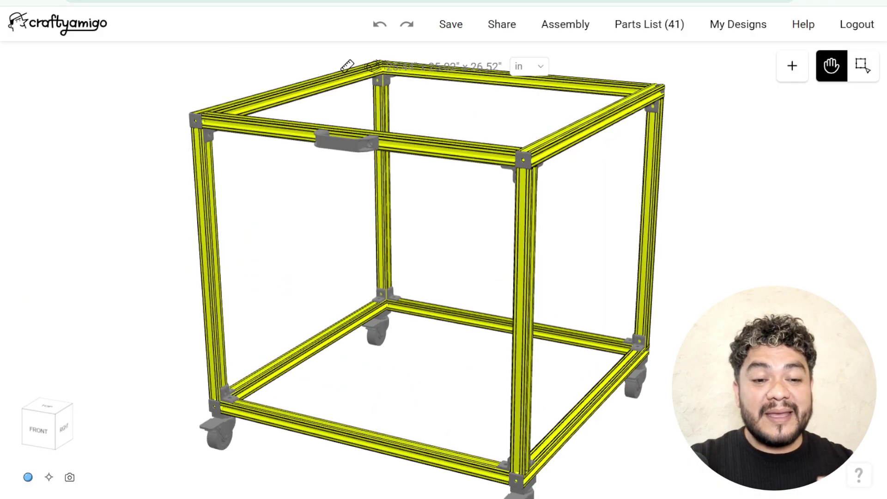
# Add aluminum 80/20 End Caps to the top-left bar end and other rail ends.
pyautogui.click(524, 238)
pyautogui.click(191, 187)
pyautogui.click(307, 289)
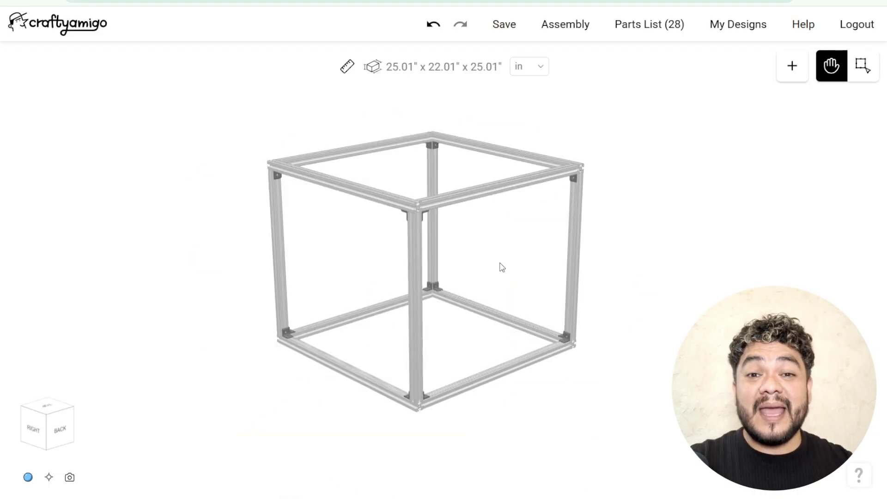
pyautogui.scroll(8, 502, 267)
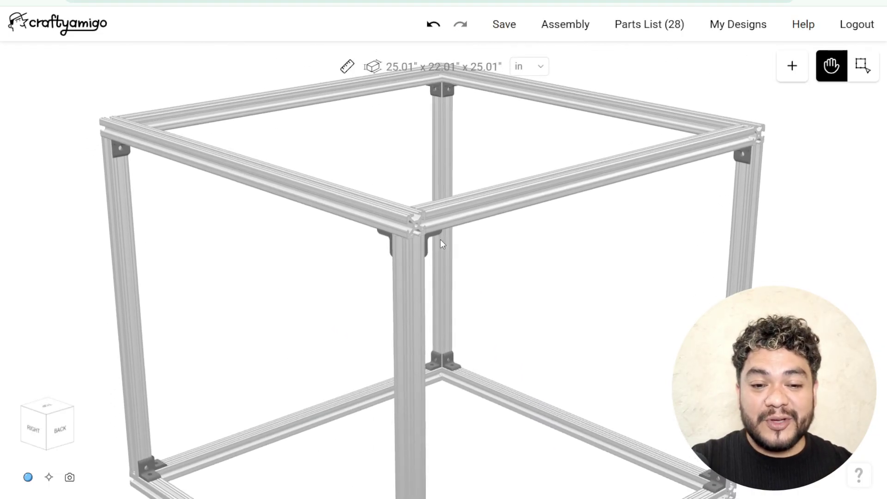
pyautogui.click(408, 218)
pyautogui.click(423, 221)
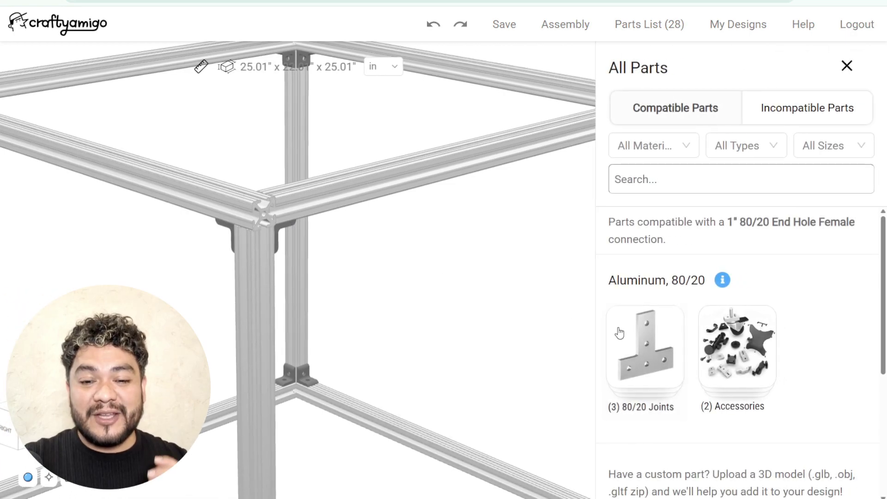
pyautogui.click(776, 330)
pyautogui.click(658, 315)
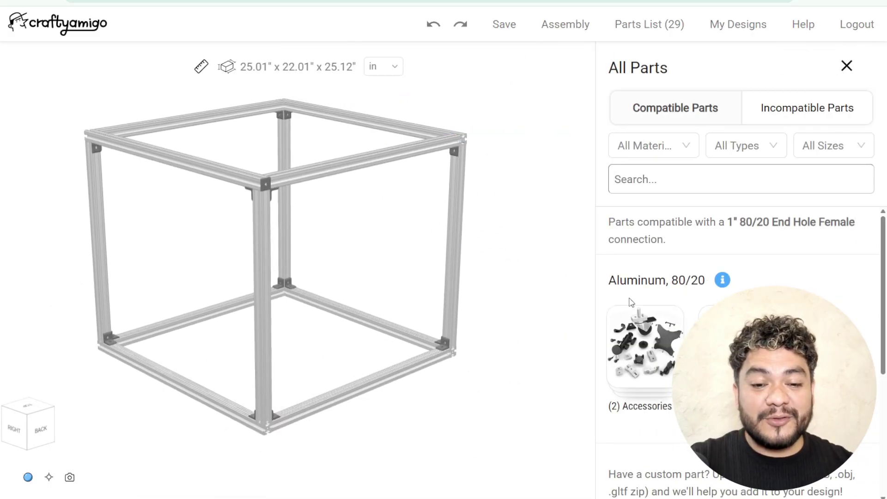
pyautogui.click(640, 314)
pyautogui.click(639, 314)
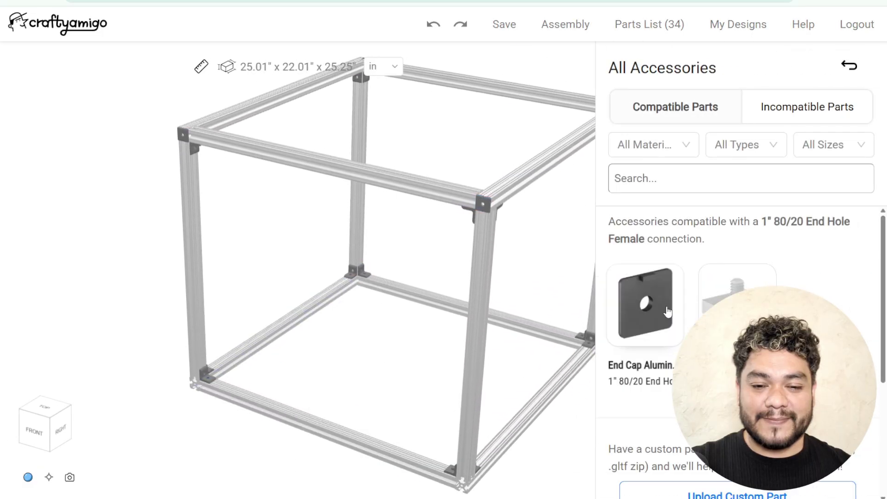
pyautogui.click(668, 312)
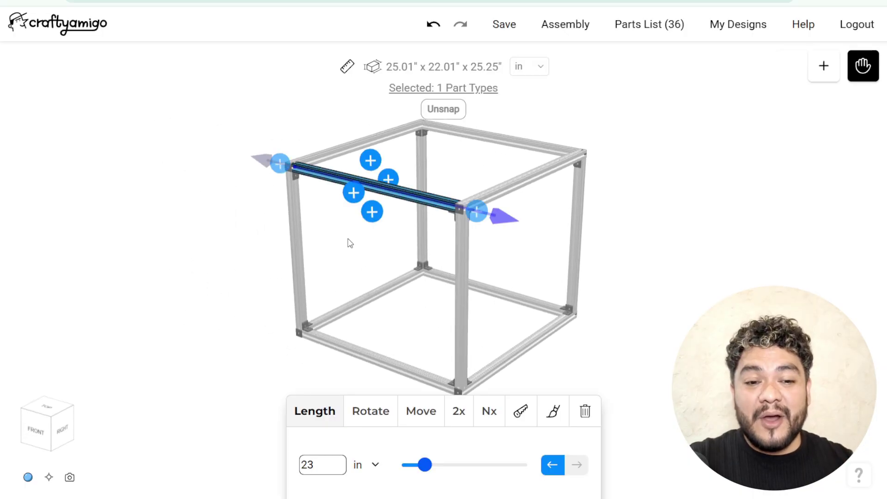
# Attach the 1" Pull Handle accessory to the top rail of the cube.
pyautogui.click(349, 243)
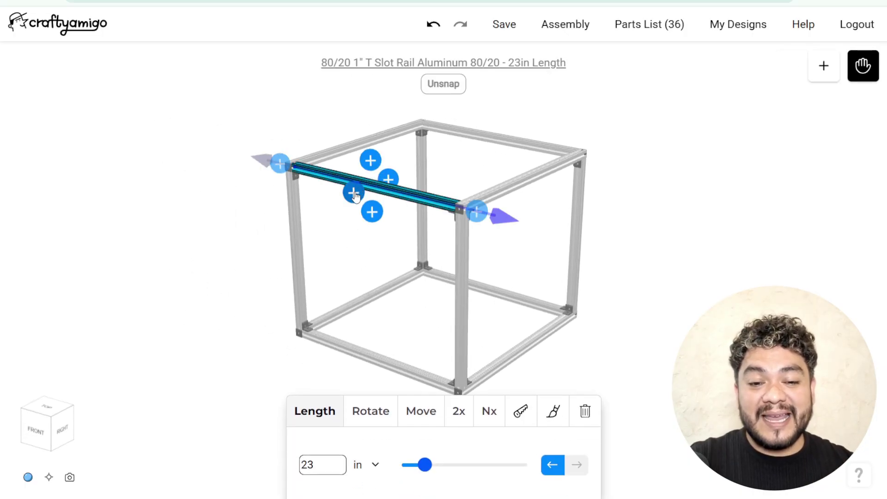
pyautogui.click(354, 193)
pyautogui.click(675, 366)
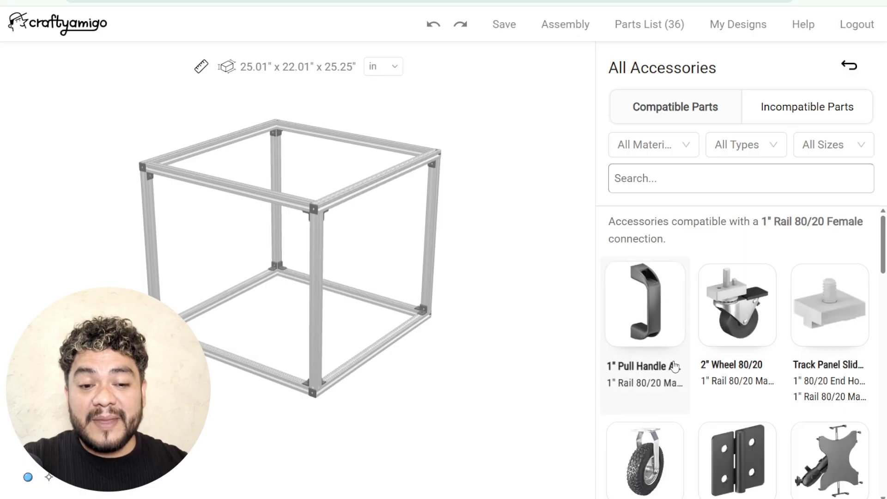
pyautogui.click(650, 319)
pyautogui.click(472, 301)
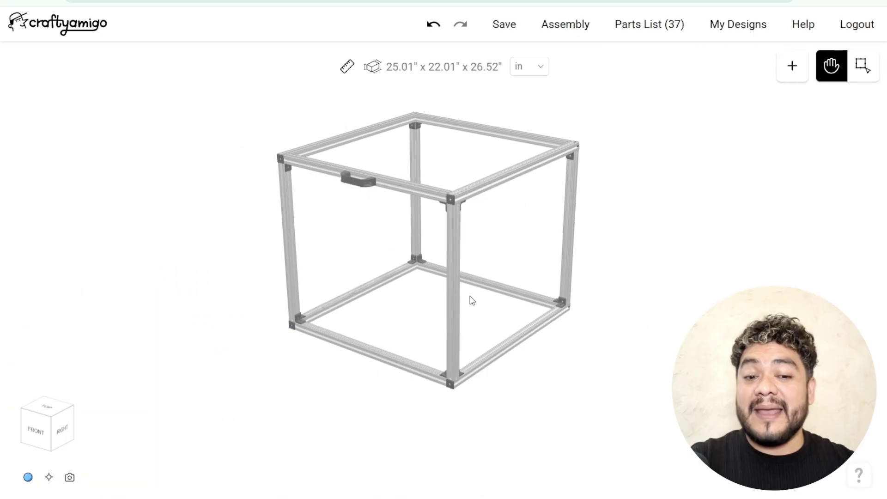
# Add two 2" Wheel 80/20 parts under the bottom front rail, sliding the second to the right corner.
pyautogui.scroll(10, 480, 311)
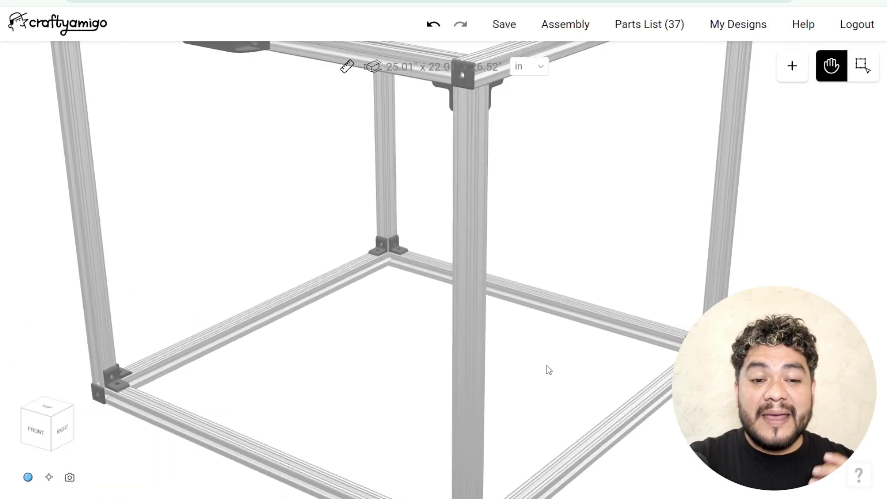
pyautogui.moveTo(417, 224); pyautogui.dragTo(396, 210, button='right')
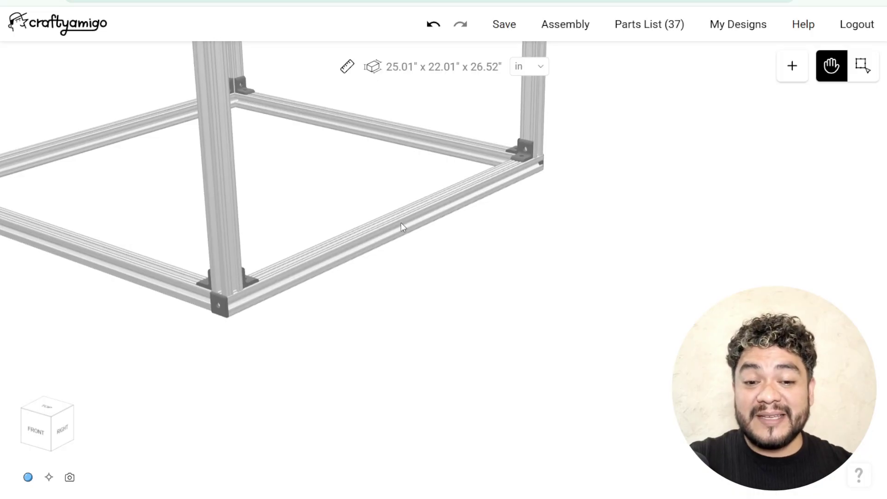
pyautogui.click(400, 223)
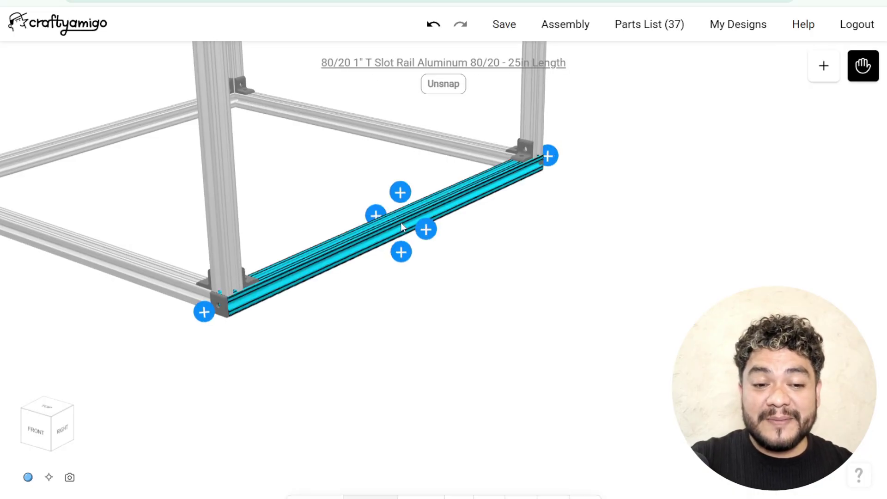
pyautogui.click(401, 252)
pyautogui.click(617, 353)
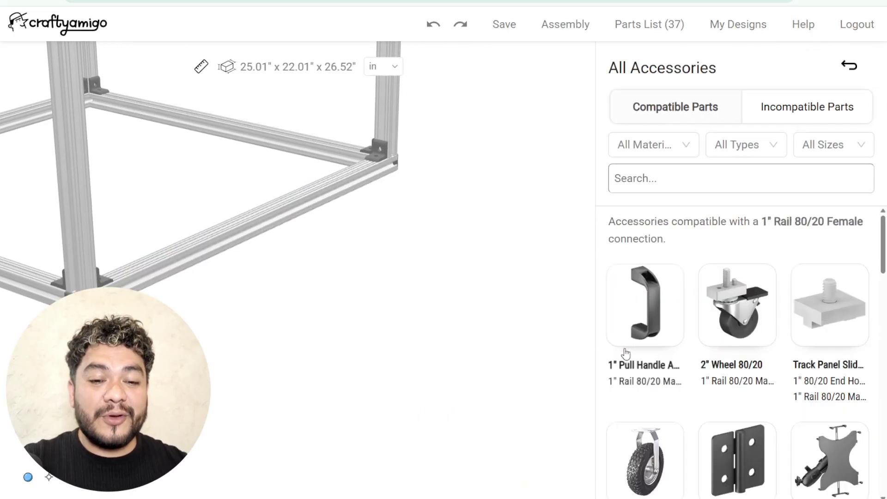
pyautogui.click(737, 305)
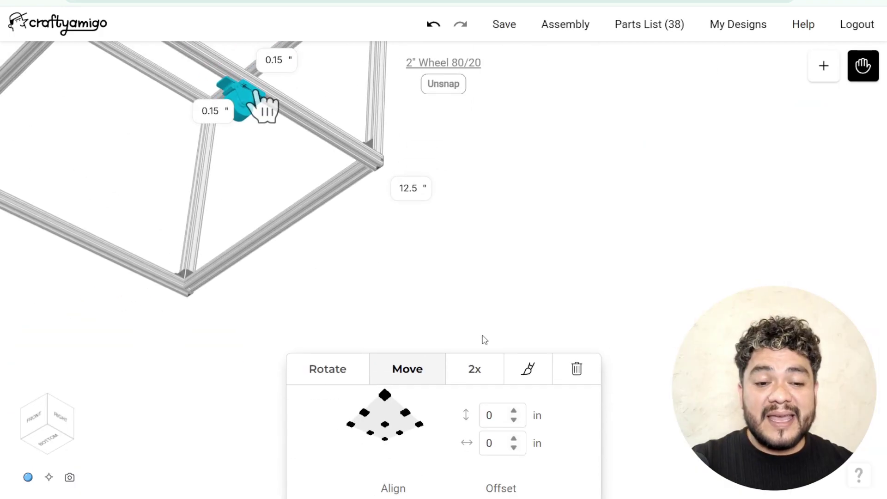
pyautogui.scroll(2, 438, 301)
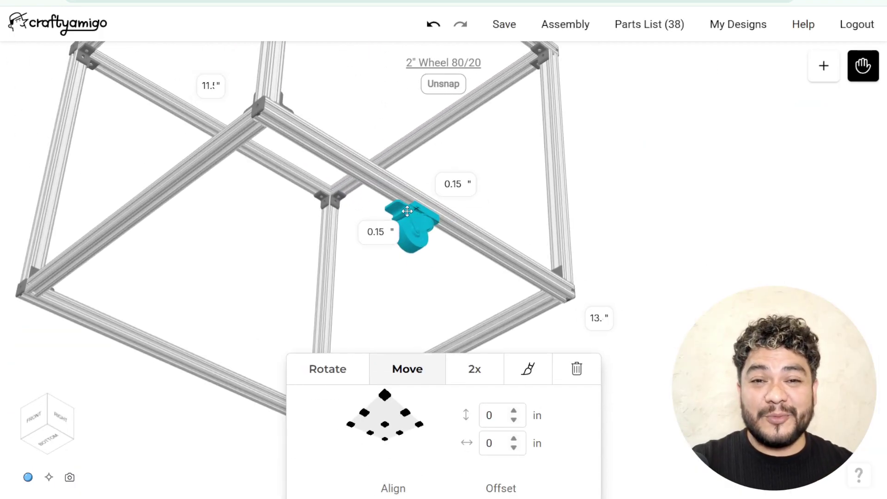
pyautogui.click(390, 260)
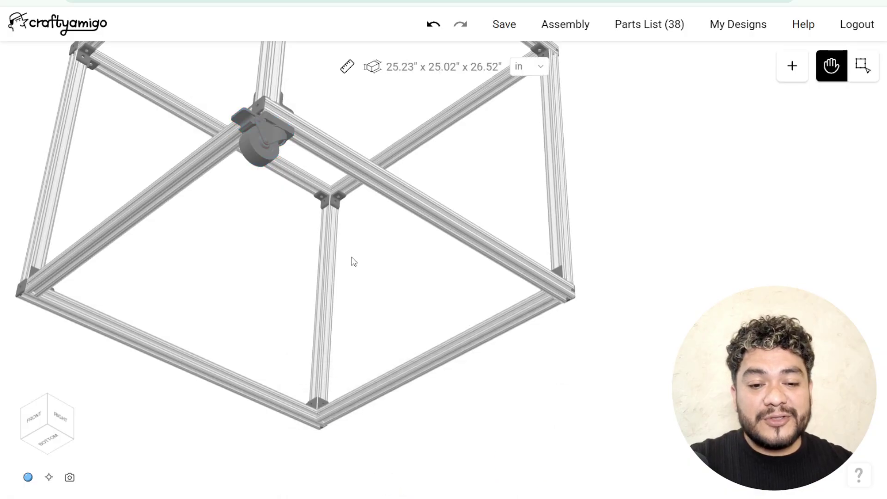
pyautogui.click(435, 208)
pyautogui.click(418, 227)
pyautogui.click(647, 347)
pyautogui.click(738, 306)
pyautogui.moveTo(442, 234); pyautogui.dragTo(546, 304)
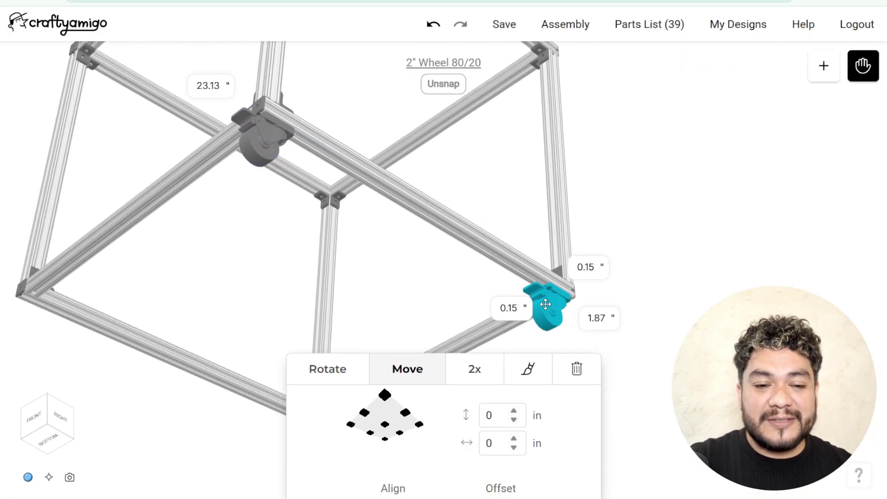
# Add the third and fourth 2" Wheel 80/20 under the lower-left rail, moving the last to its corner.
pyautogui.click(240, 384)
pyautogui.moveTo(271, 323); pyautogui.dragTo(535, 217, button='right')
pyautogui.click(418, 278)
pyautogui.click(645, 347)
pyautogui.click(738, 305)
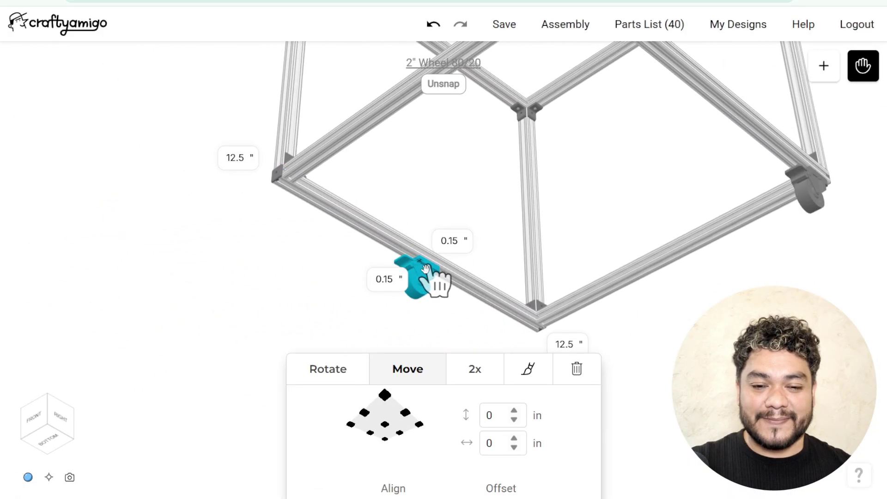
pyautogui.click(407, 249)
pyautogui.click(418, 278)
pyautogui.click(645, 346)
pyautogui.click(737, 305)
pyautogui.moveTo(424, 280); pyautogui.dragTo(505, 328)
pyautogui.click(499, 250)
pyautogui.scroll(-5, 498, 251)
pyautogui.moveTo(498, 213); pyautogui.dragTo(491, 294)
pyautogui.moveTo(541, 180); pyautogui.dragTo(480, 370, button='right')
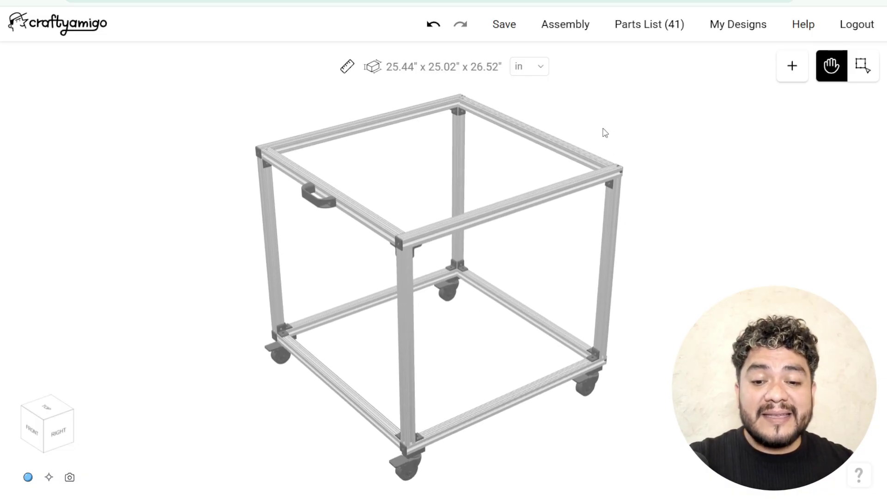
# Select all 12 T Slot Rails from the parts list and paint them yellow (CCD000).
pyautogui.click(635, 36)
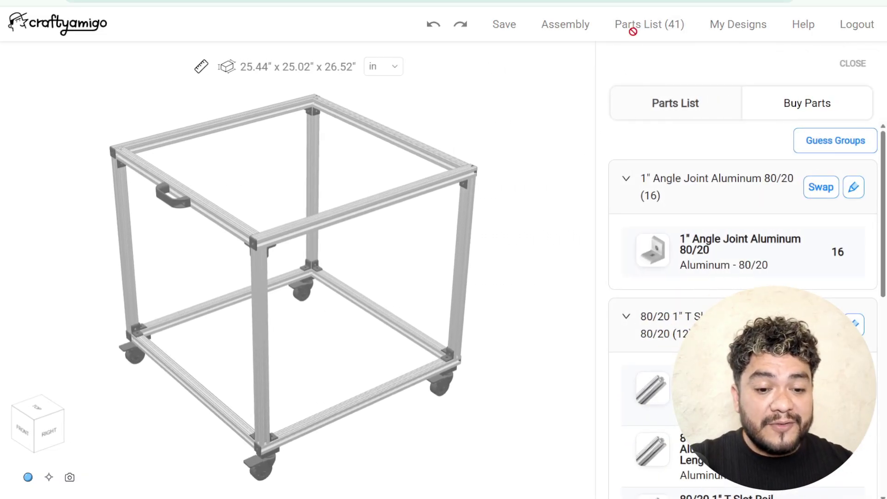
pyautogui.scroll(-2, 798, 198)
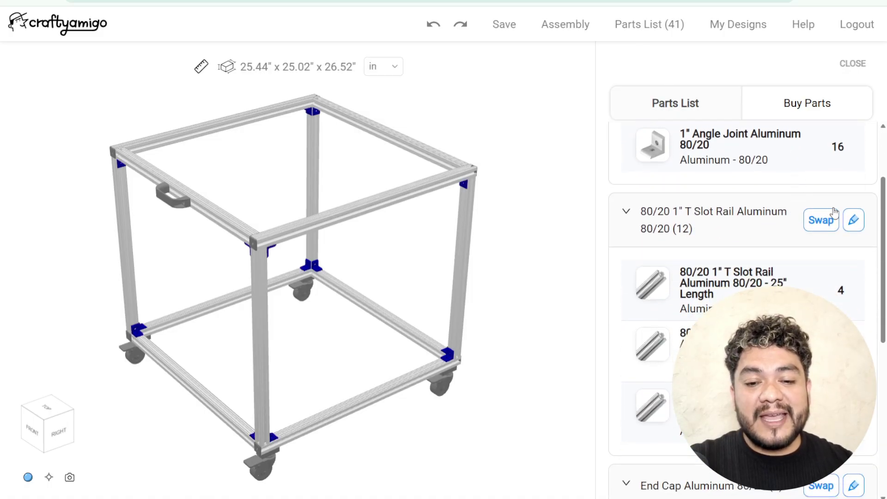
pyautogui.click(852, 221)
pyautogui.click(851, 220)
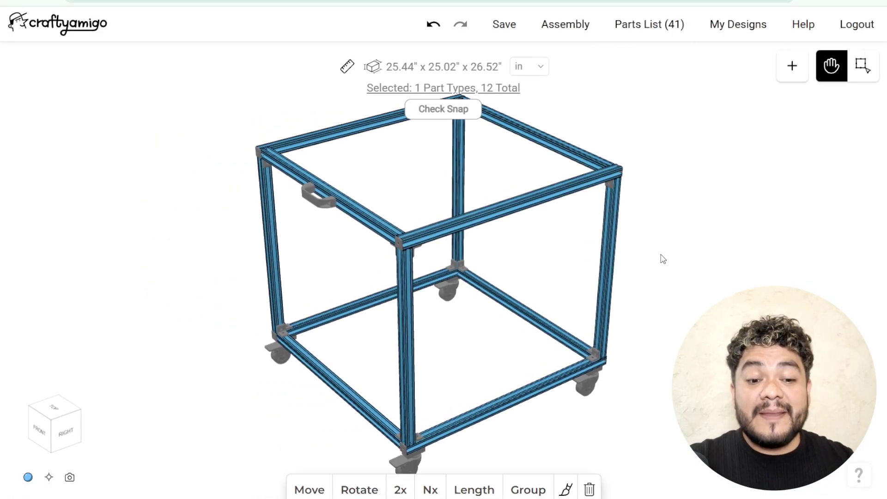
pyautogui.click(568, 453)
pyautogui.click(379, 466)
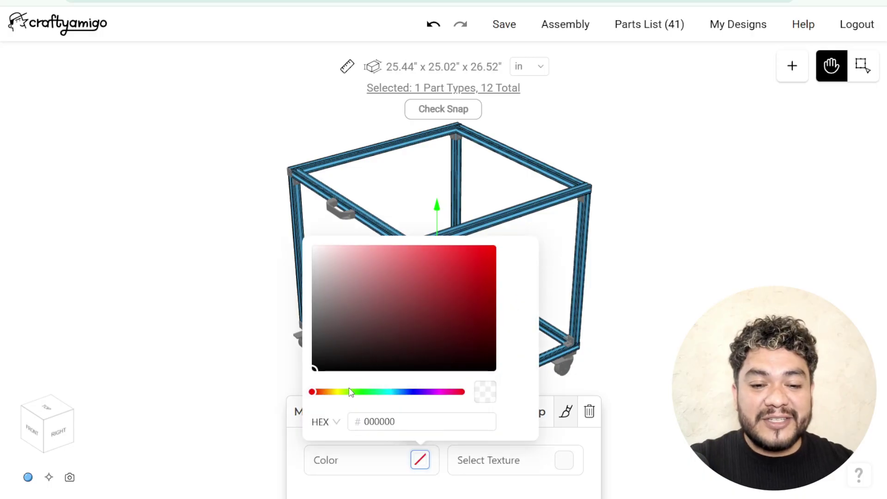
pyautogui.click(334, 393)
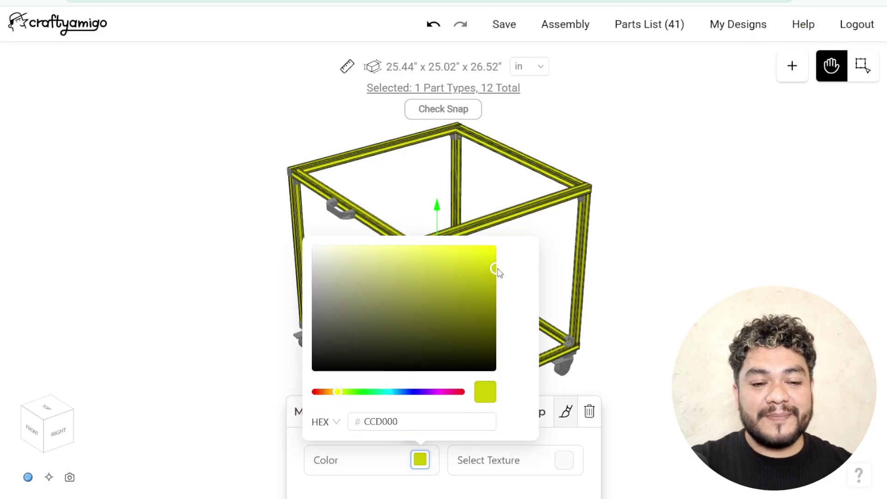
pyautogui.click(566, 270)
pyautogui.scroll(-3, 449, 341)
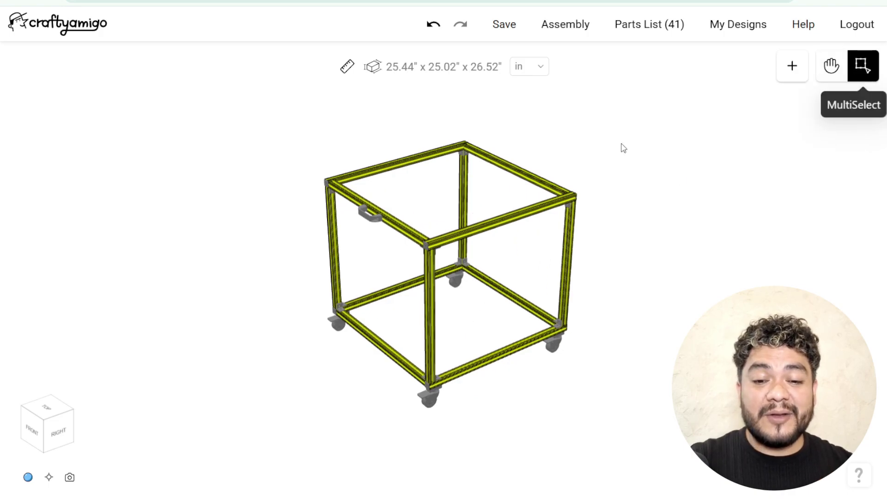
# Box-select every part of the cart and open the parts list for grouping.
pyautogui.moveTo(621, 125); pyautogui.dragTo(244, 484)
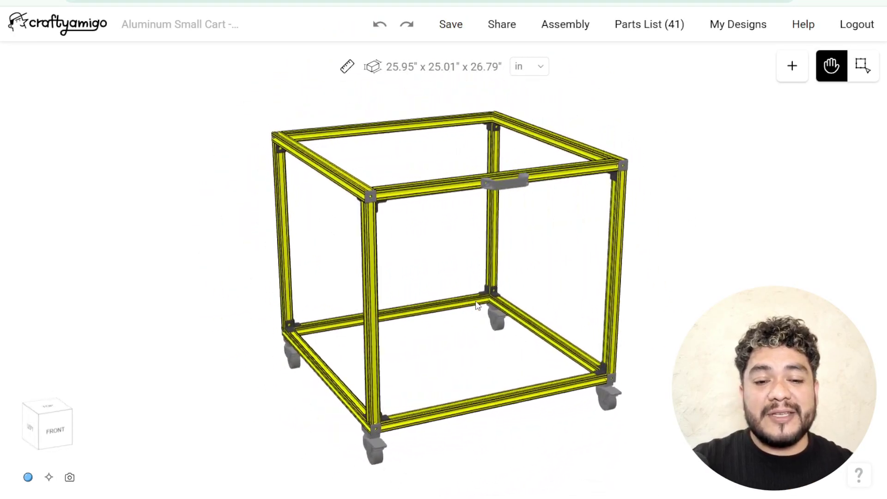
pyautogui.click(623, 27)
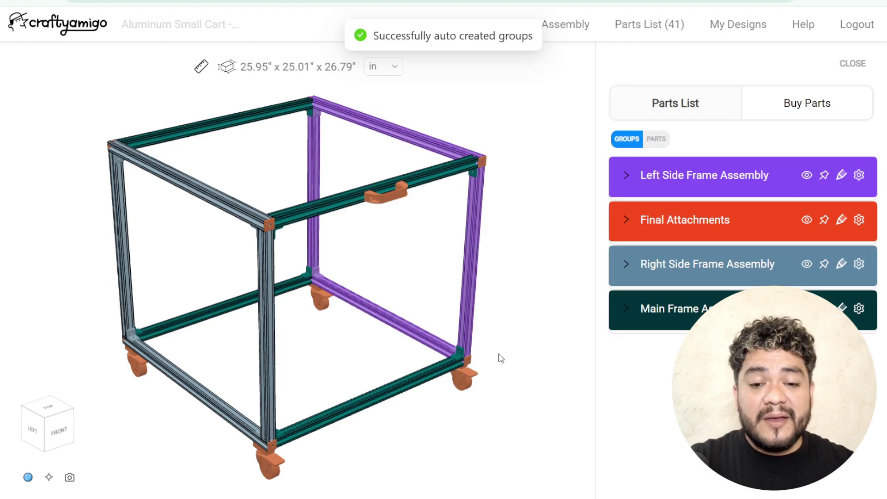
# Open the Aluminum Small Cart Assembly Guide and scroll to its Phase 1 Group Overview.
pyautogui.click(852, 64)
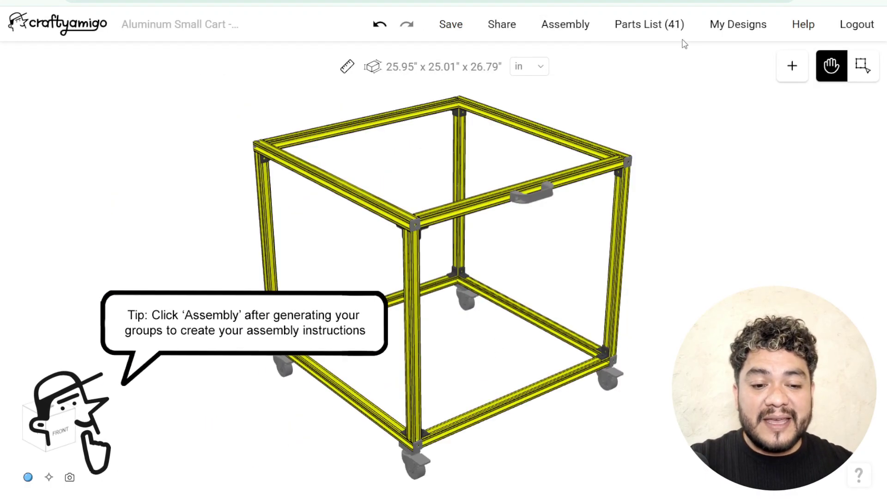
pyautogui.click(566, 25)
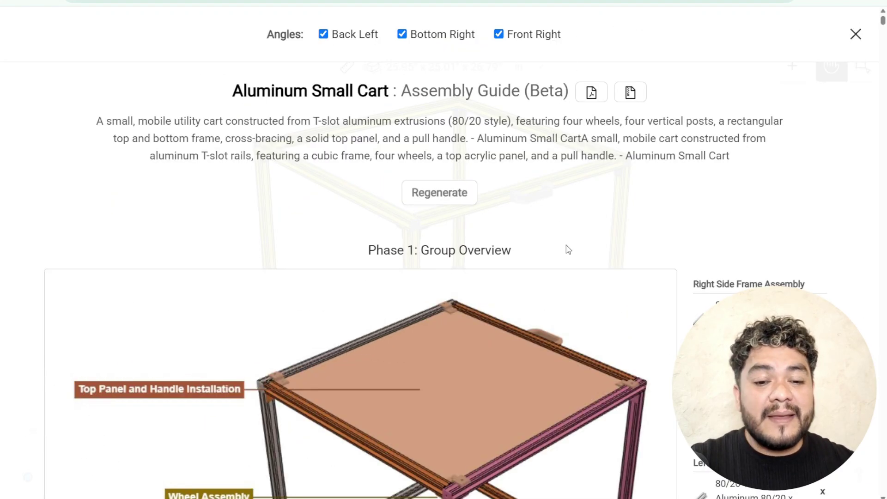
pyautogui.scroll(-10, 569, 252)
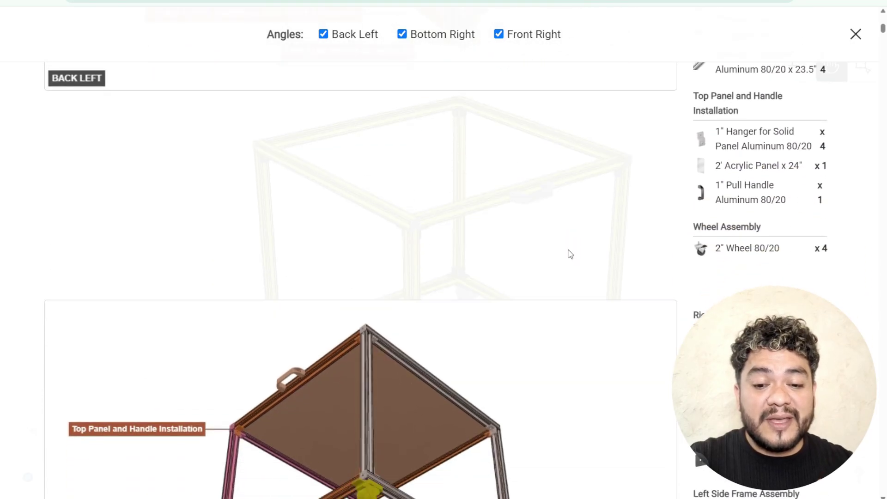